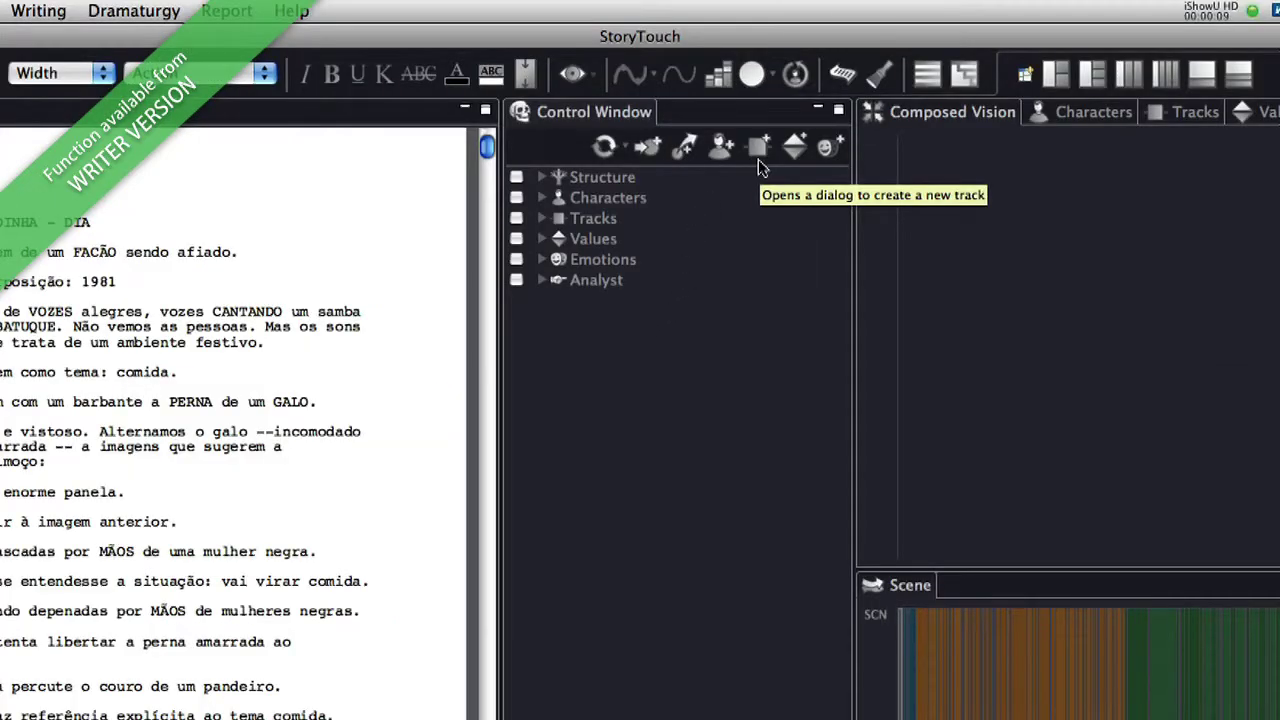
Create a red Central Plot track with no character, named 'PATH OF THOSE OVERSTEPPING THEIR BOUNDS IN CITY OF GOD'.
{"action": "left_click", "coordinate": [719, 108]}
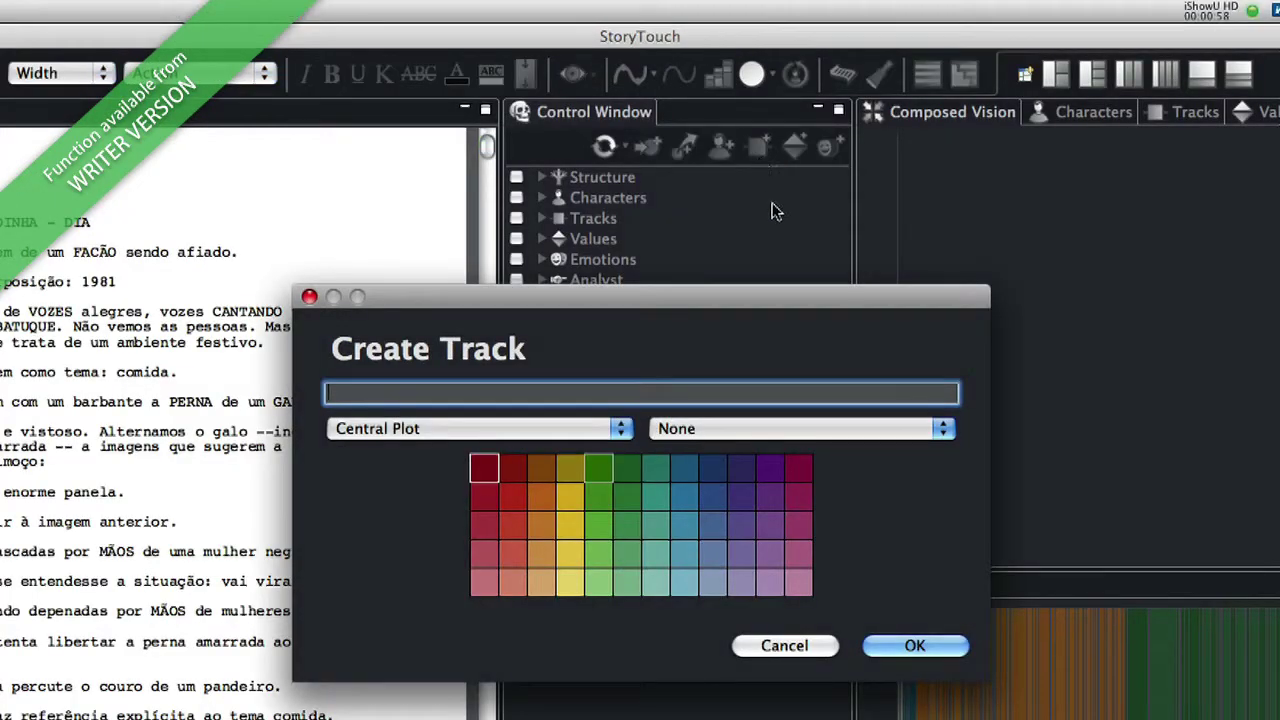
{"action": "left_click", "coordinate": [940, 428]}
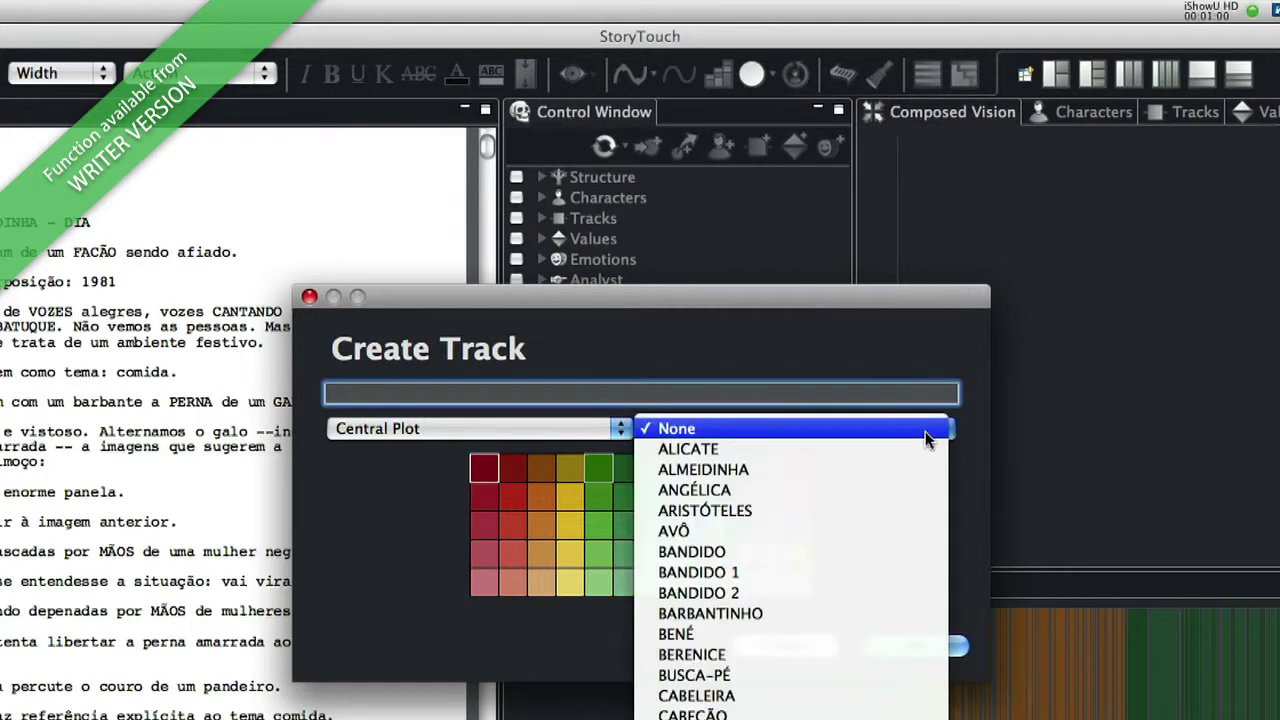
{"action": "left_click", "coordinate": [834, 429]}
{"action": "left_click", "coordinate": [616, 432]}
{"action": "left_click", "coordinate": [616, 428]}
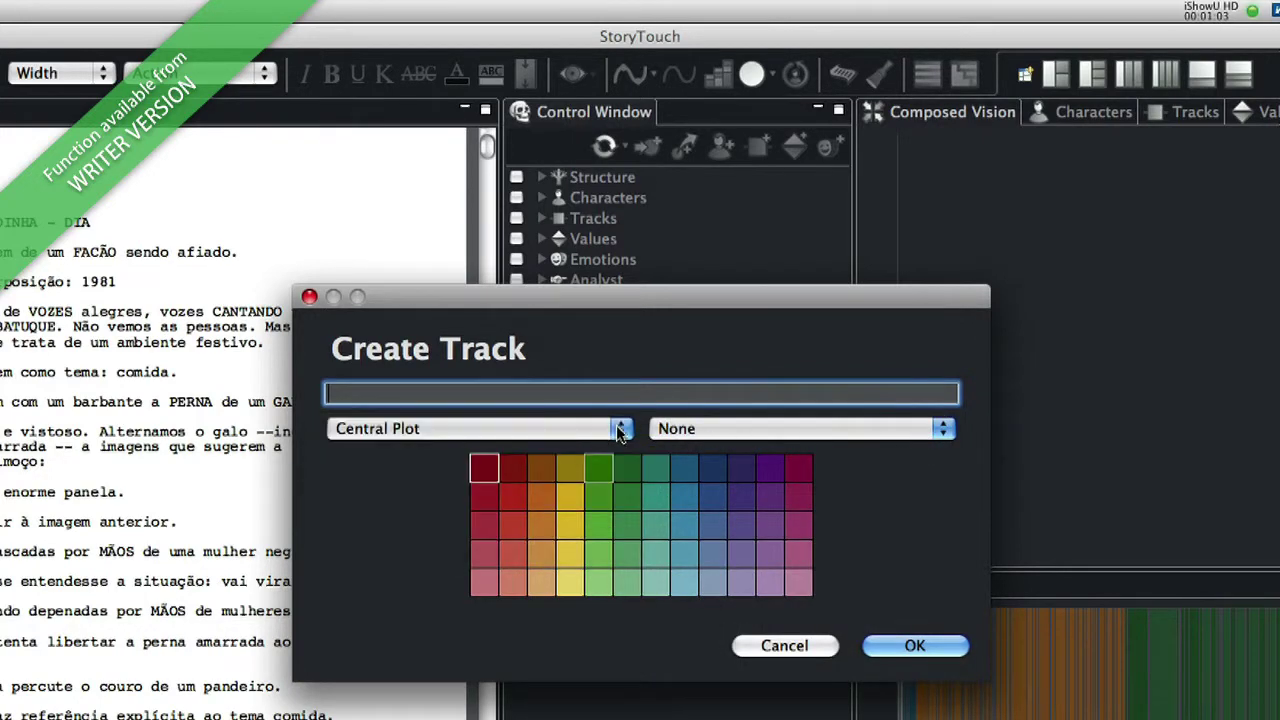
{"action": "type", "text": "PATH OF T"}
{"action": "type", "text": "HOSE OVERSTEPPI"}
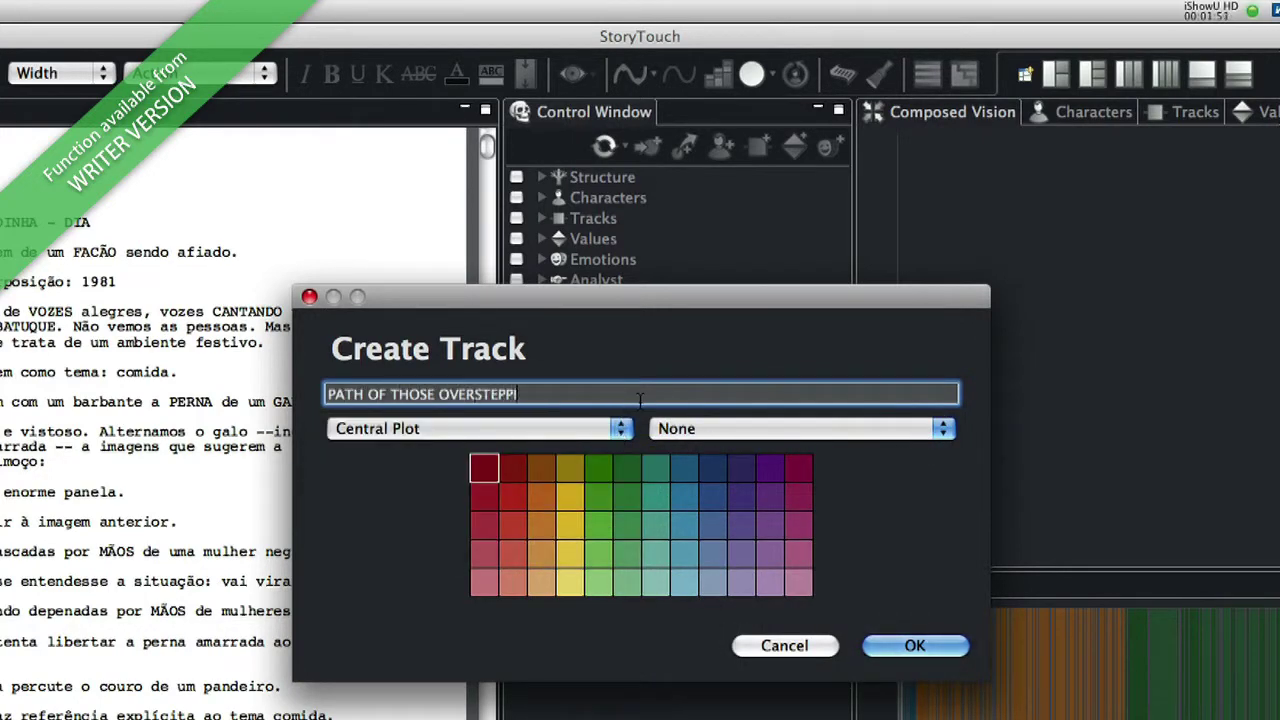
{"action": "type", "text": "NG THEIR BOUNDS IN CITY OF GOD"}
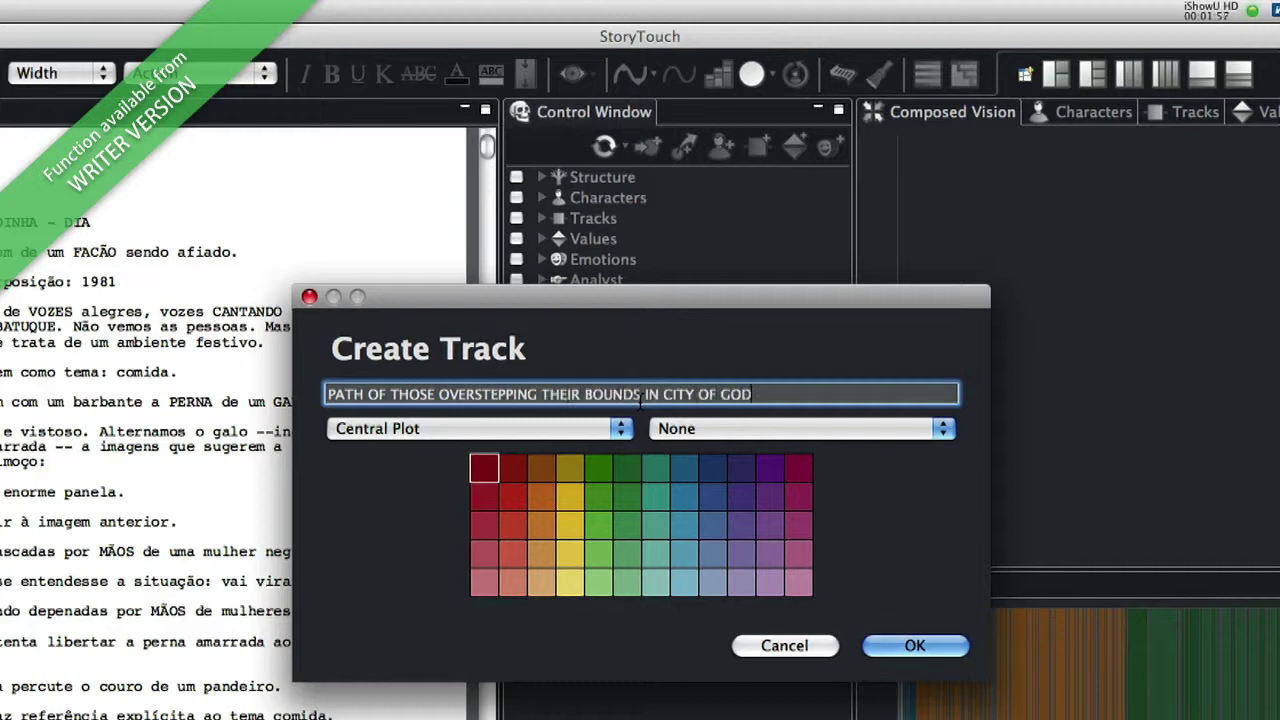
{"action": "left_click", "coordinate": [508, 526]}
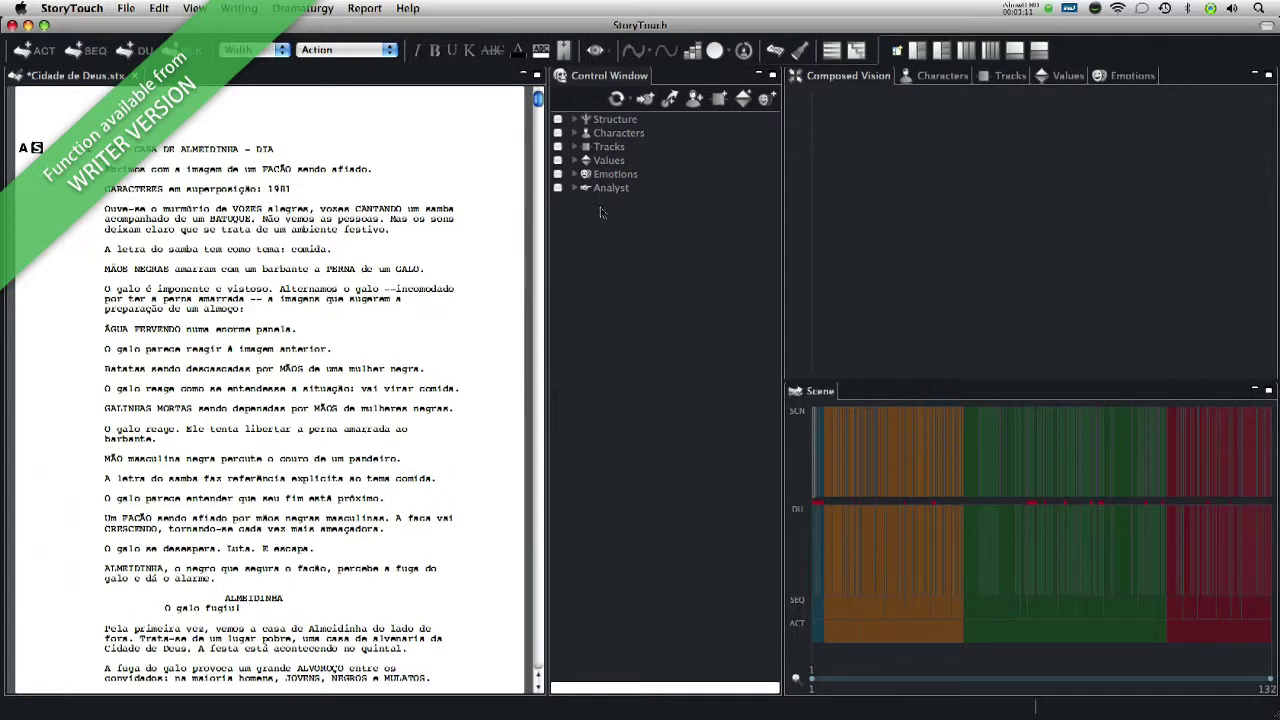
Expand Tracks and show the ZÉ PEQUENO AS PROTAGONIST and AS ANTAGONIST strips, briefly trying Mané Galinha.
{"action": "left_click", "coordinate": [575, 149]}
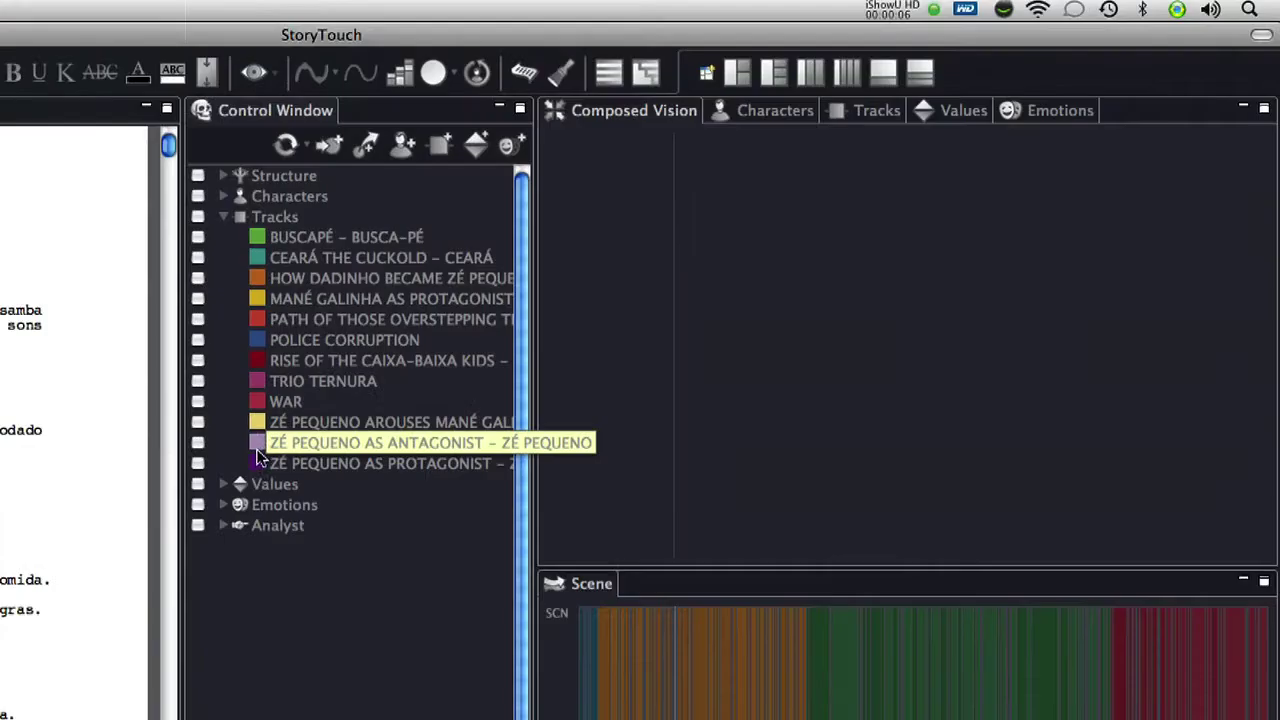
{"action": "left_click", "coordinate": [198, 463]}
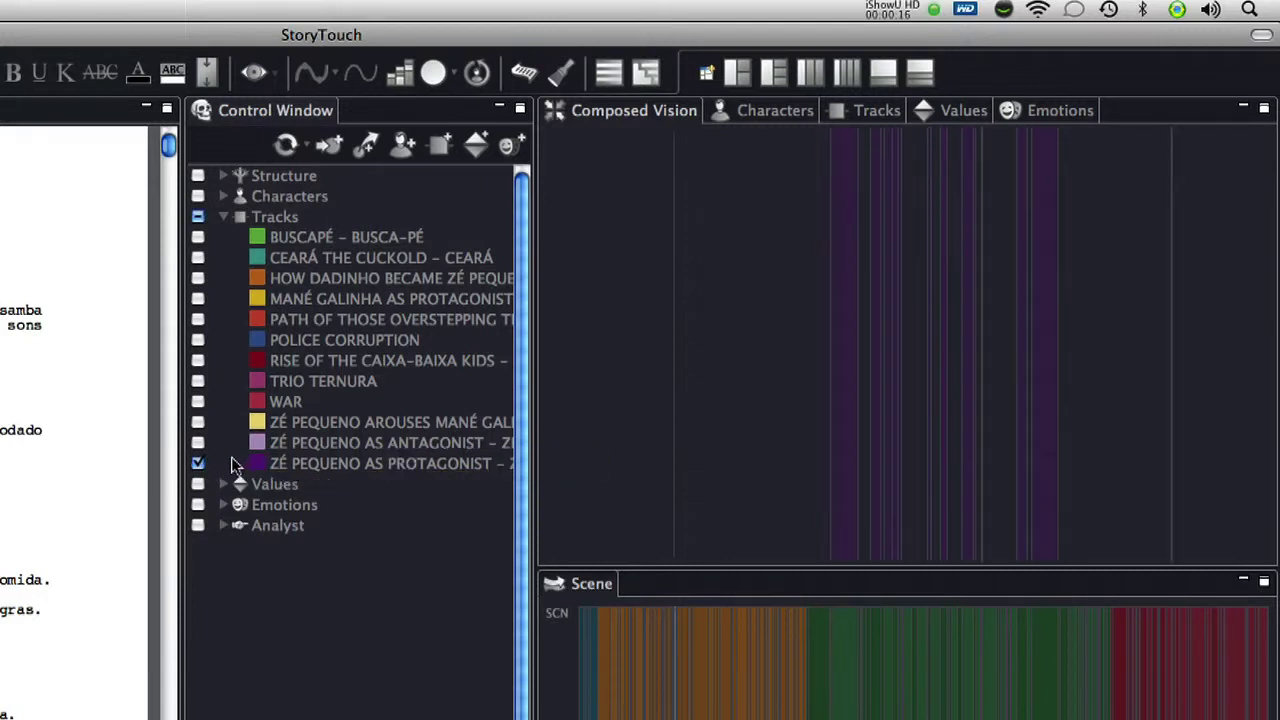
{"action": "left_click", "coordinate": [198, 443]}
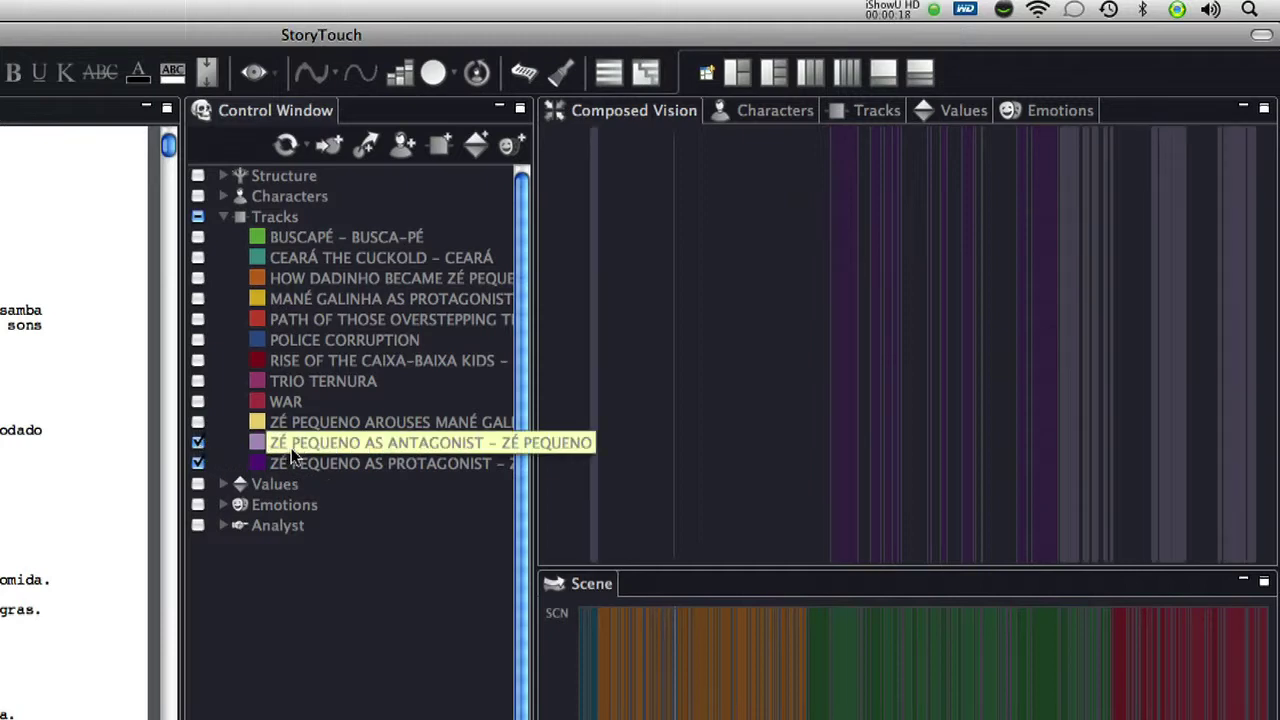
{"action": "left_click", "coordinate": [198, 298]}
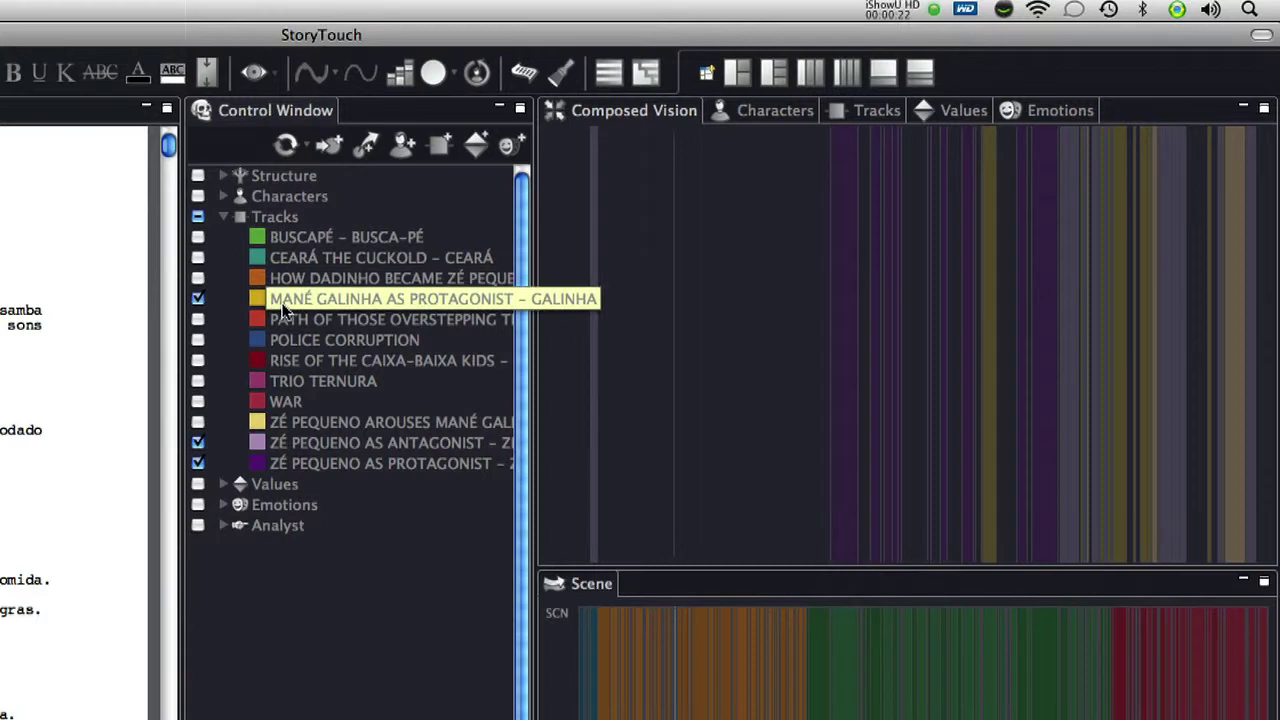
{"action": "mouse_move", "coordinate": [830, 375]}
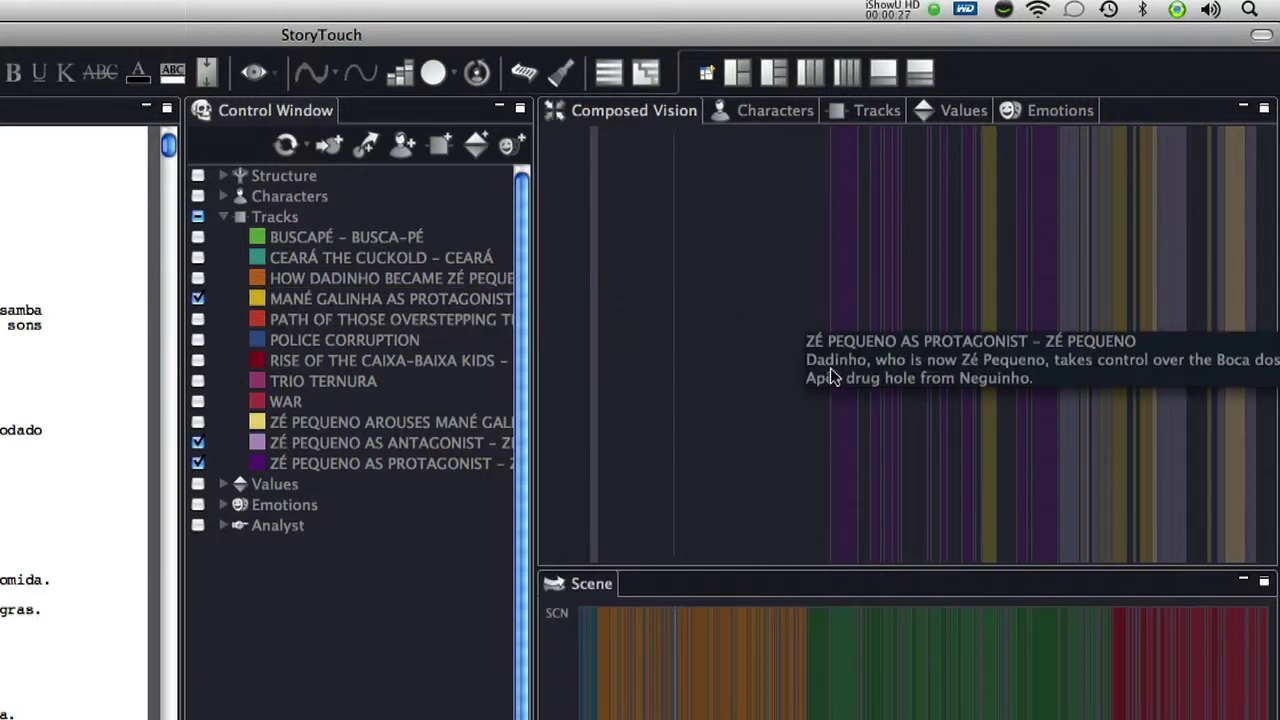
{"action": "mouse_move", "coordinate": [1065, 388]}
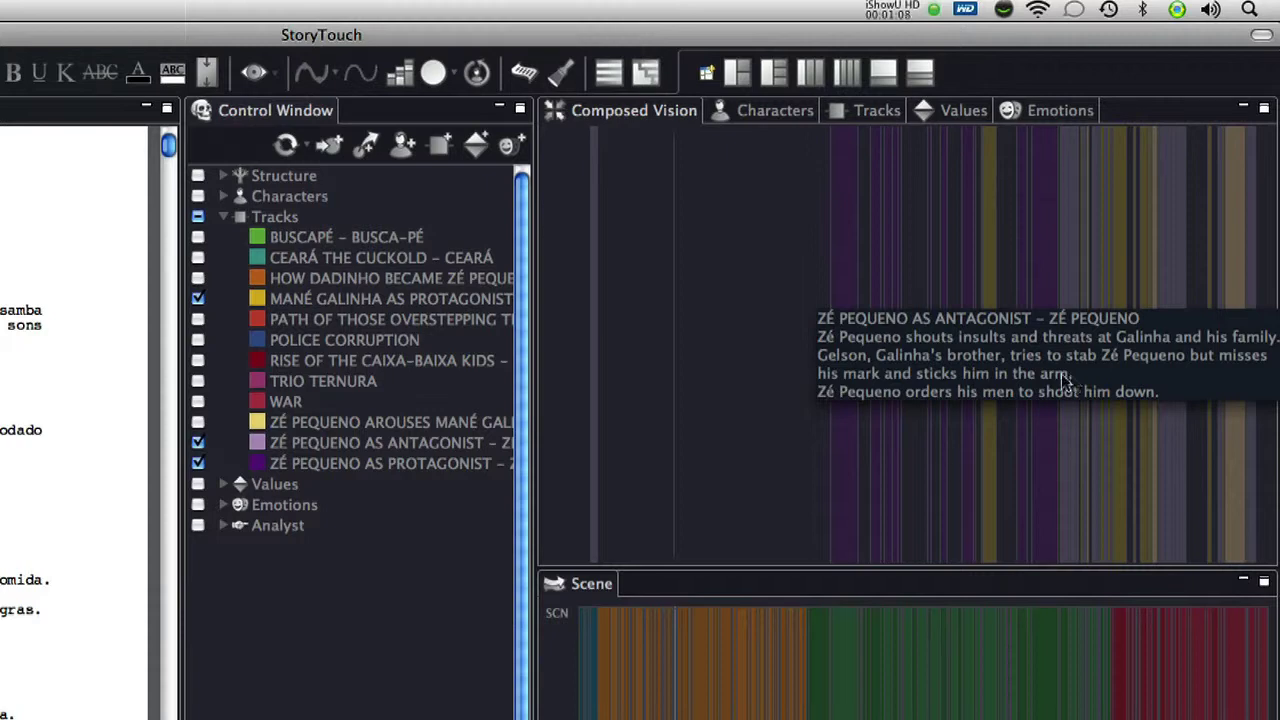
{"action": "left_click", "coordinate": [198, 298]}
Replace the Zé Pequeno strips with POLICE CORRUPTION alone, after briefly previewing the WAR track.
{"action": "left_click", "coordinate": [198, 442]}
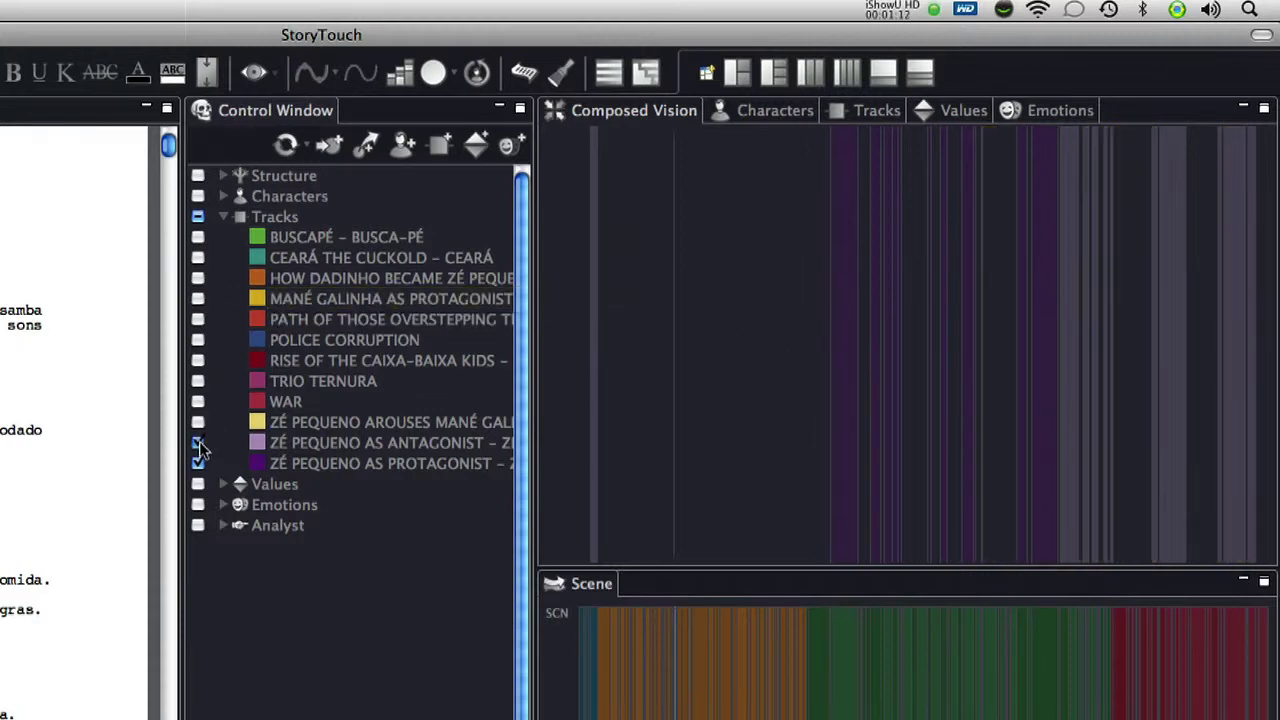
{"action": "left_click", "coordinate": [198, 463]}
{"action": "left_click", "coordinate": [198, 401]}
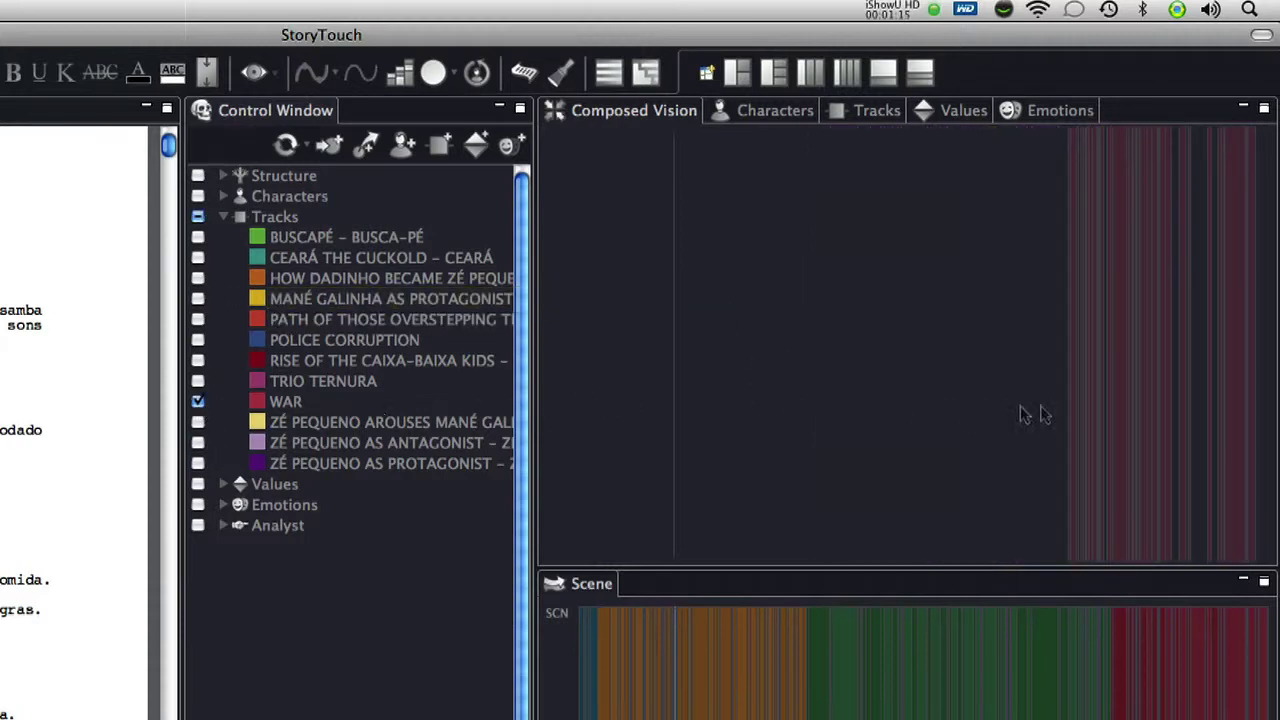
{"action": "mouse_move", "coordinate": [1180, 418]}
{"action": "left_click", "coordinate": [198, 401]}
{"action": "left_click", "coordinate": [198, 340]}
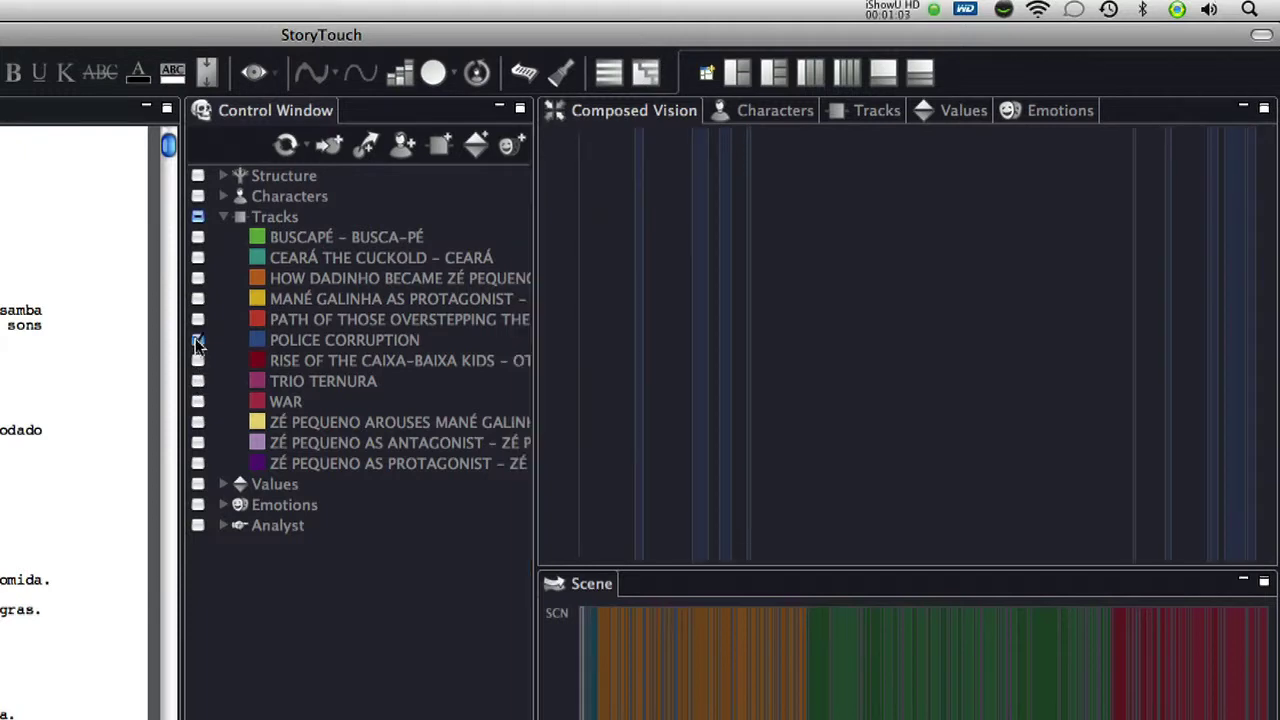
{"action": "mouse_move", "coordinate": [727, 390]}
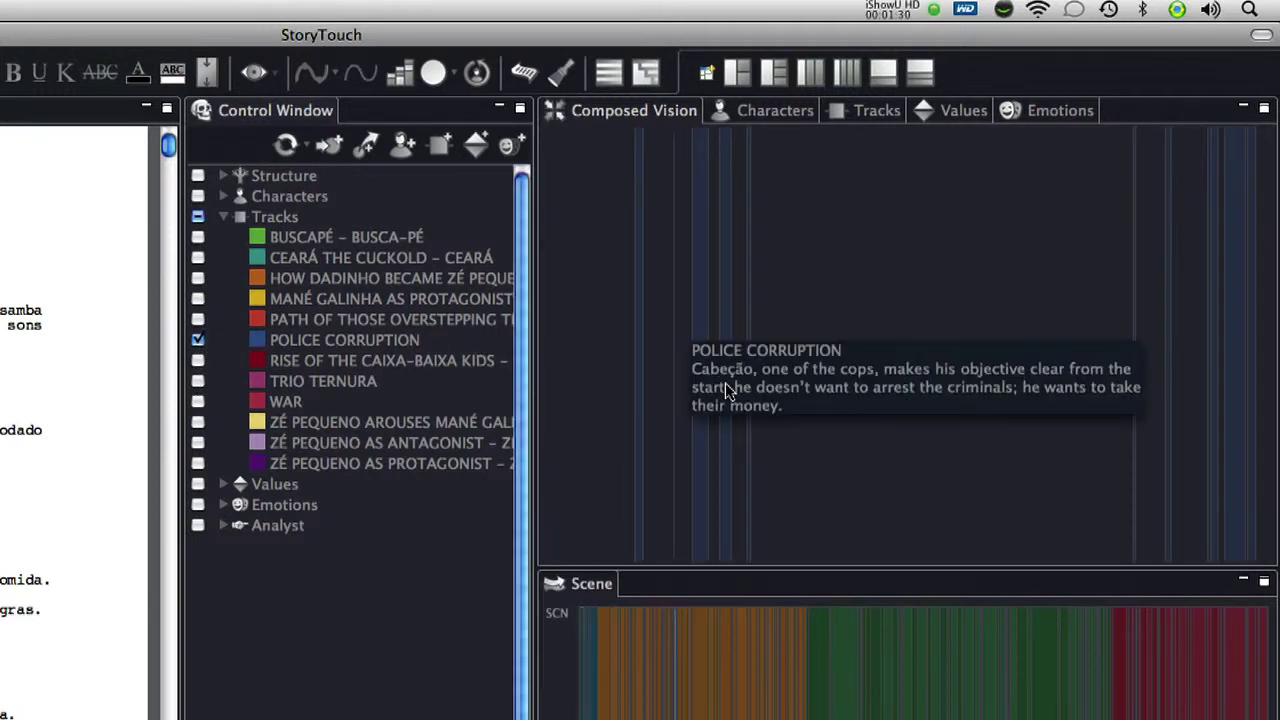
{"action": "mouse_move", "coordinate": [1108, 423]}
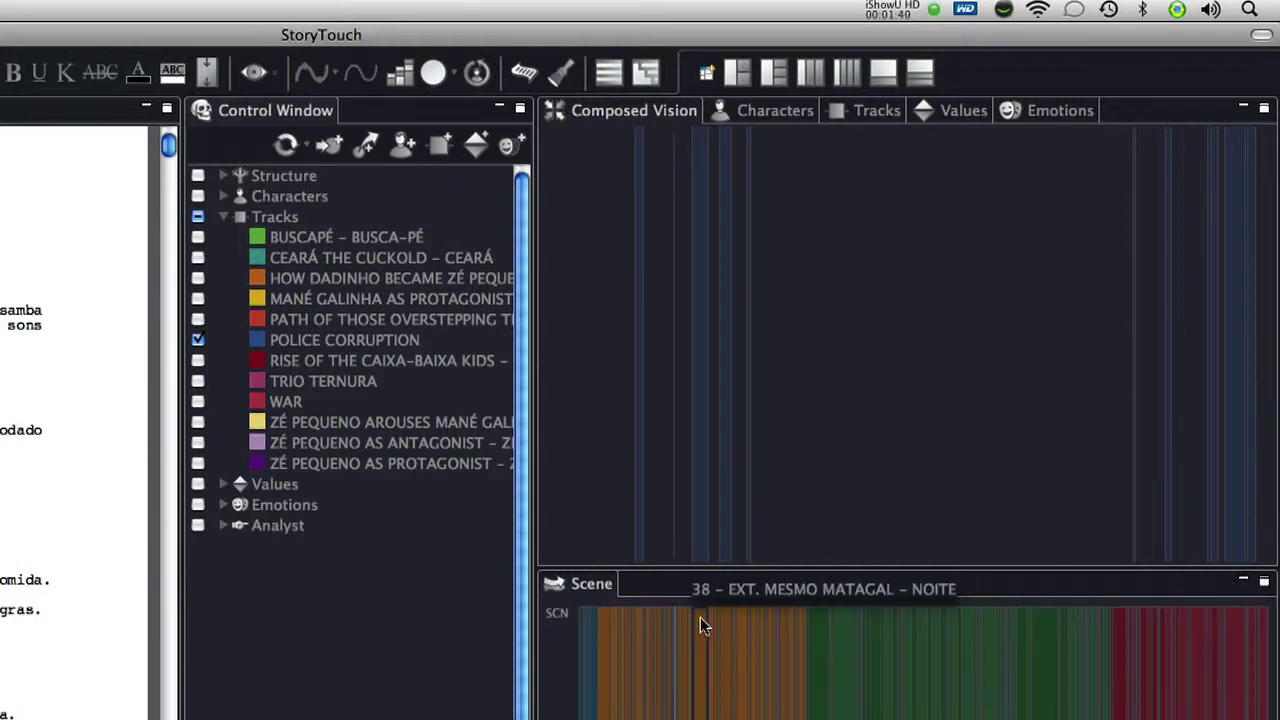
{"action": "mouse_move", "coordinate": [706, 514]}
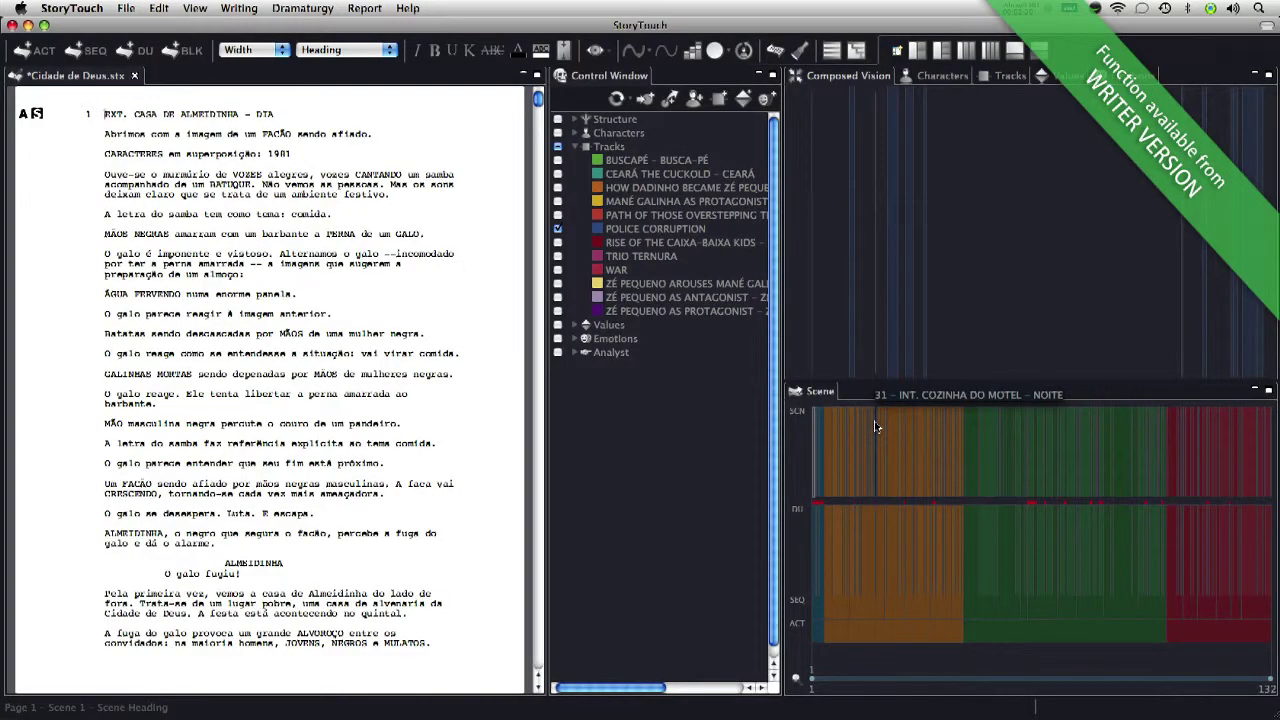
Jump to scene 31 and show the new overstepping-bounds track's strips instead of POLICE CORRUPTION.
{"action": "left_click", "coordinate": [673, 628]}
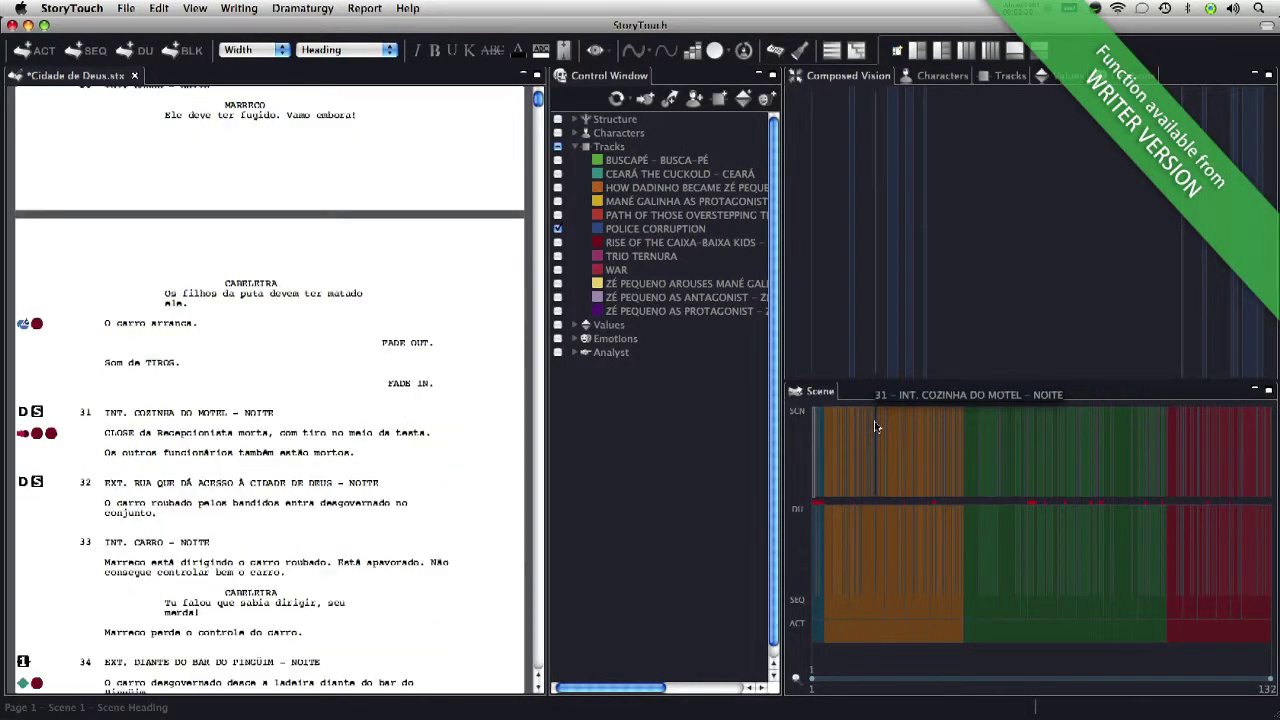
{"action": "left_click", "coordinate": [558, 228]}
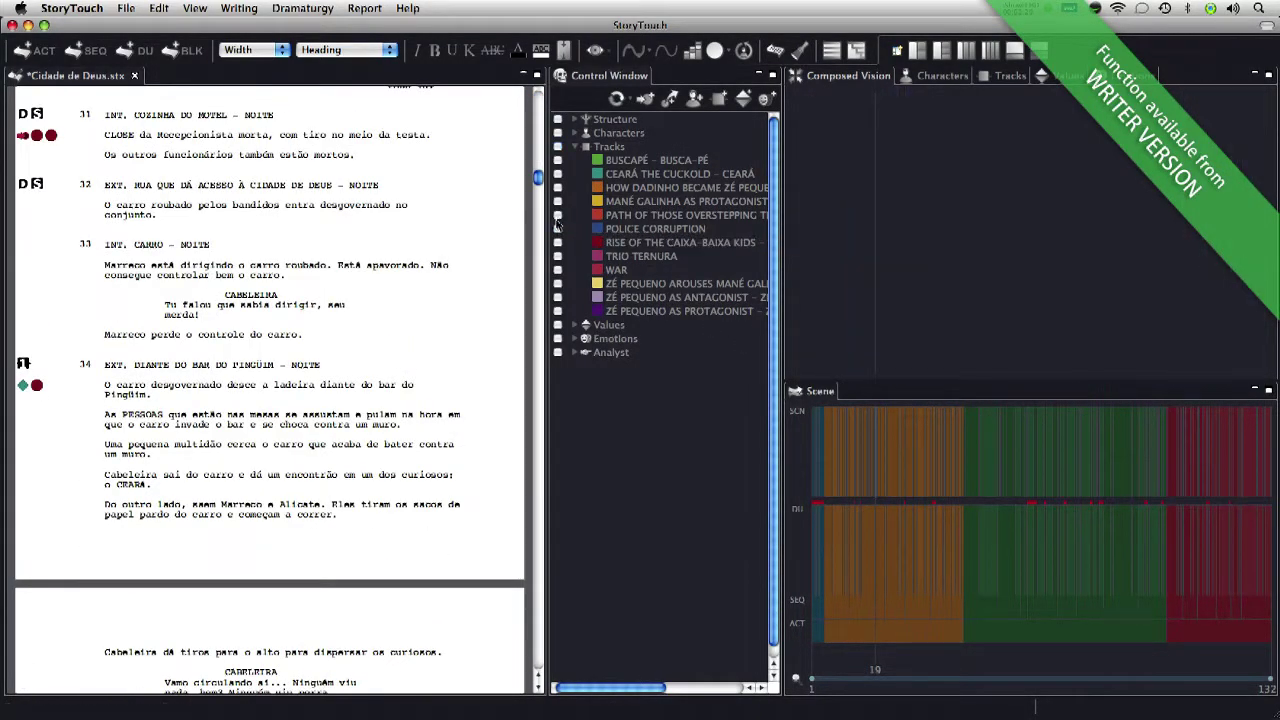
{"action": "left_click", "coordinate": [558, 215]}
Apply the new track to scene 31, describing the motel job's small booty and undesirable deaths.
{"action": "left_click_drag", "start_coordinate": [608, 218], "coordinate": [265, 143]}
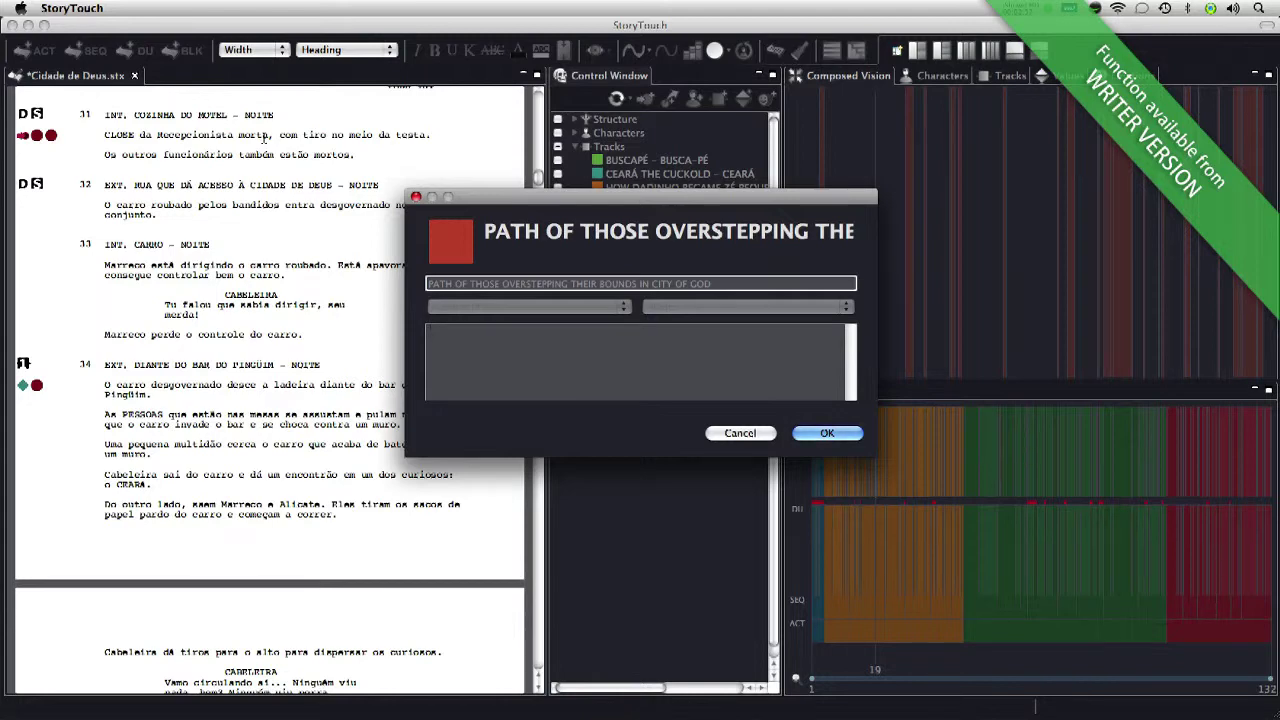
{"action": "type", "text": "Resulting in only a small booty and several undesirable deaths, the motel job not only represents the failure of the Trio Ternura but also the moment in which they all stopped being heroes in the City of God."}
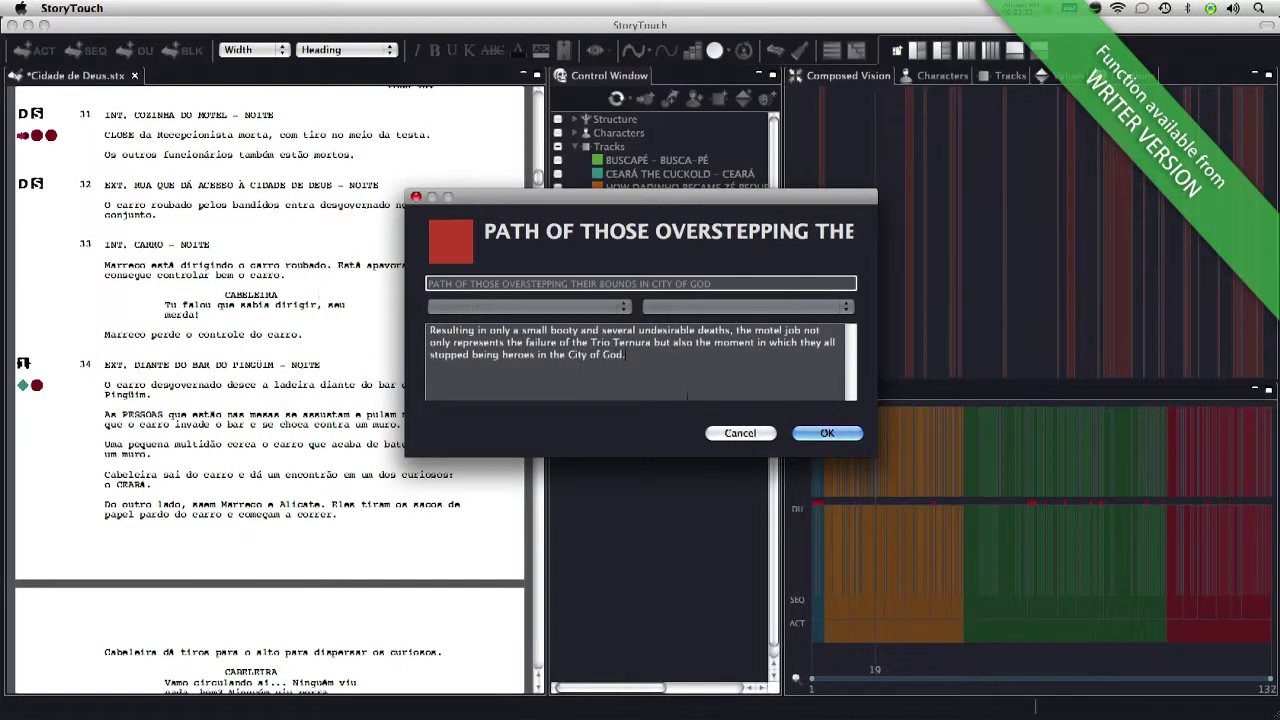
{"action": "left_click", "coordinate": [827, 433]}
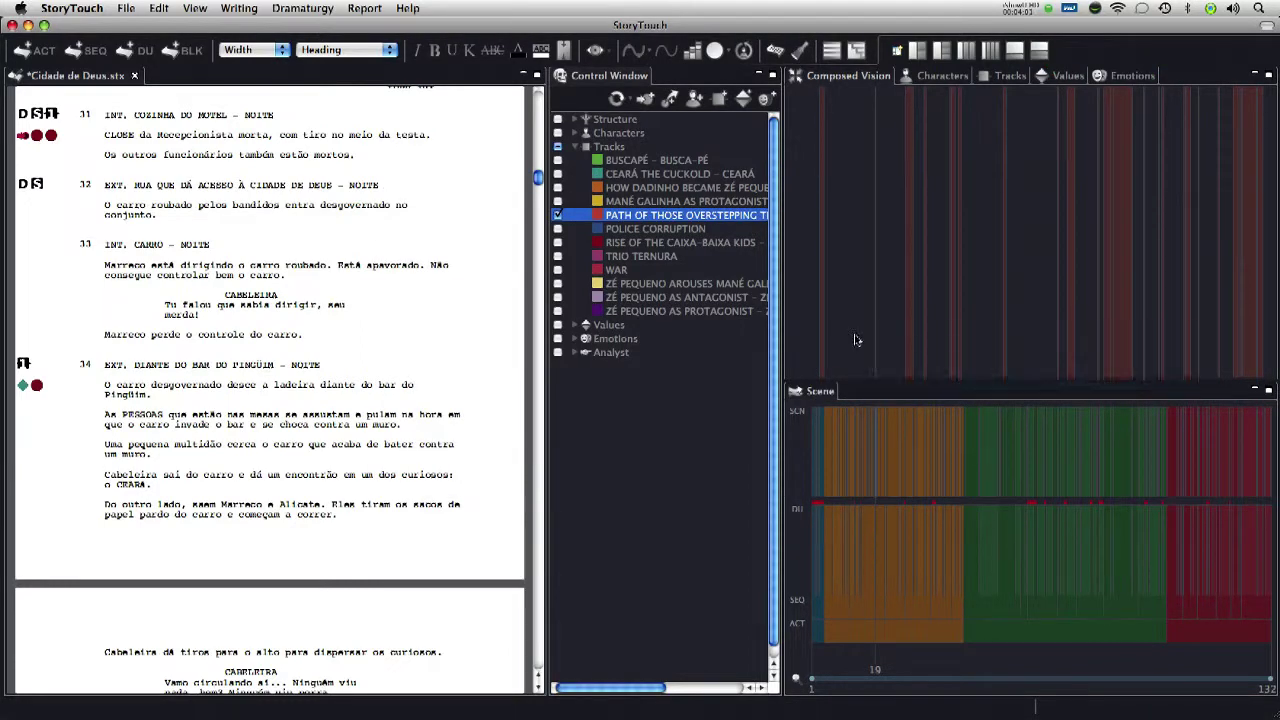
Show all tracks' strips and jump the script to scene 164, EXT. RUA DA FAVELA – DIA.
{"action": "left_click", "coordinate": [557, 147]}
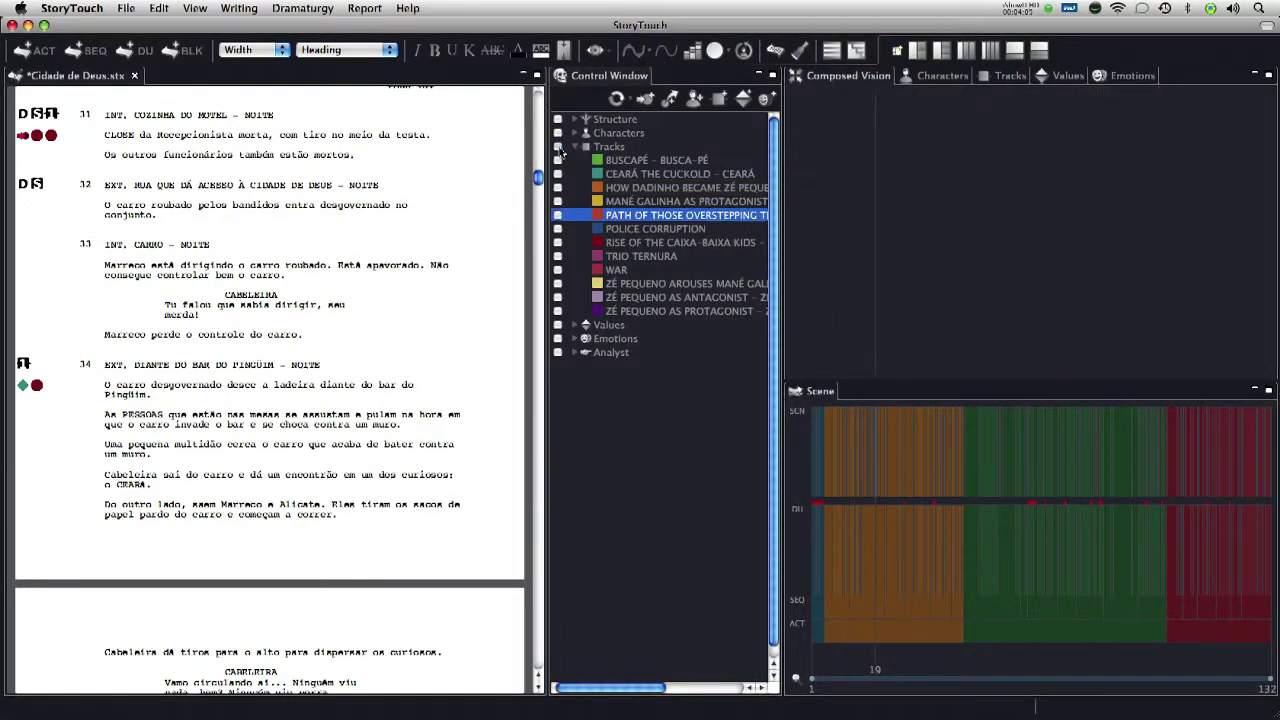
{"action": "left_click", "coordinate": [1245, 457]}
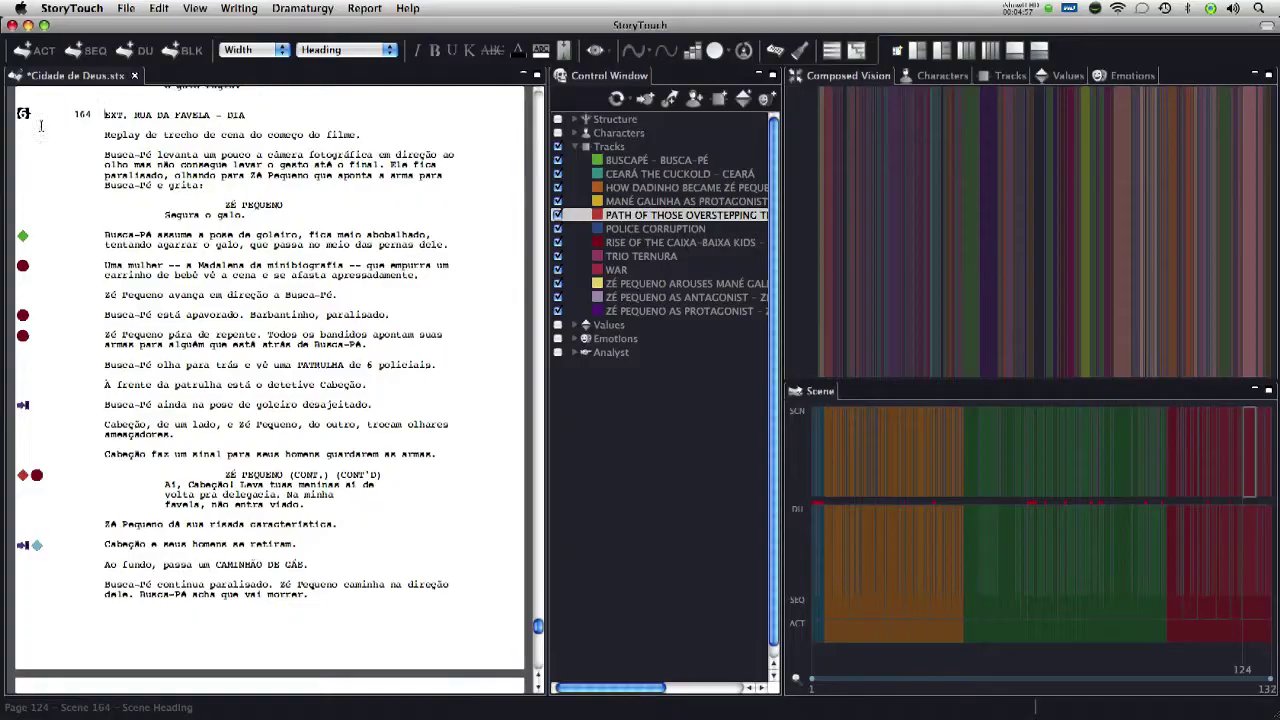
{"action": "mouse_move", "coordinate": [48, 228]}
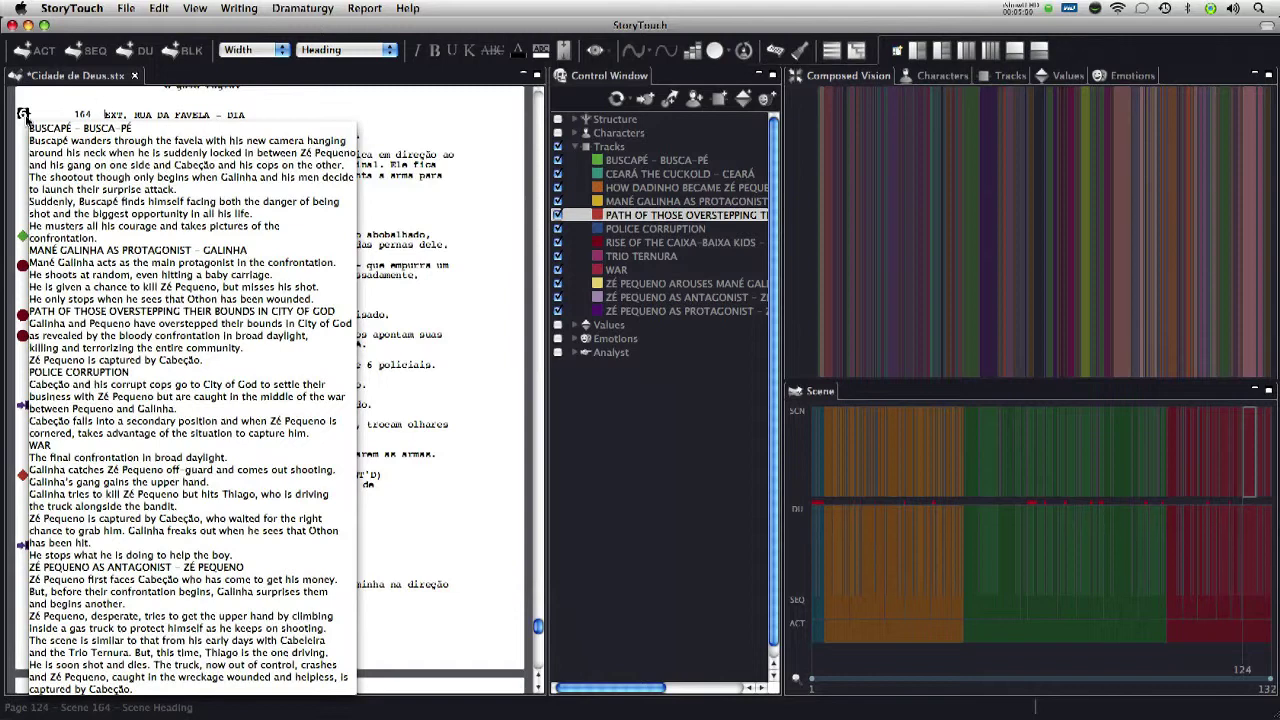
Change scene 164's Mané Galinha as Protagonist summary to 'New summary for this track.'.
{"action": "left_click", "coordinate": [22, 113]}
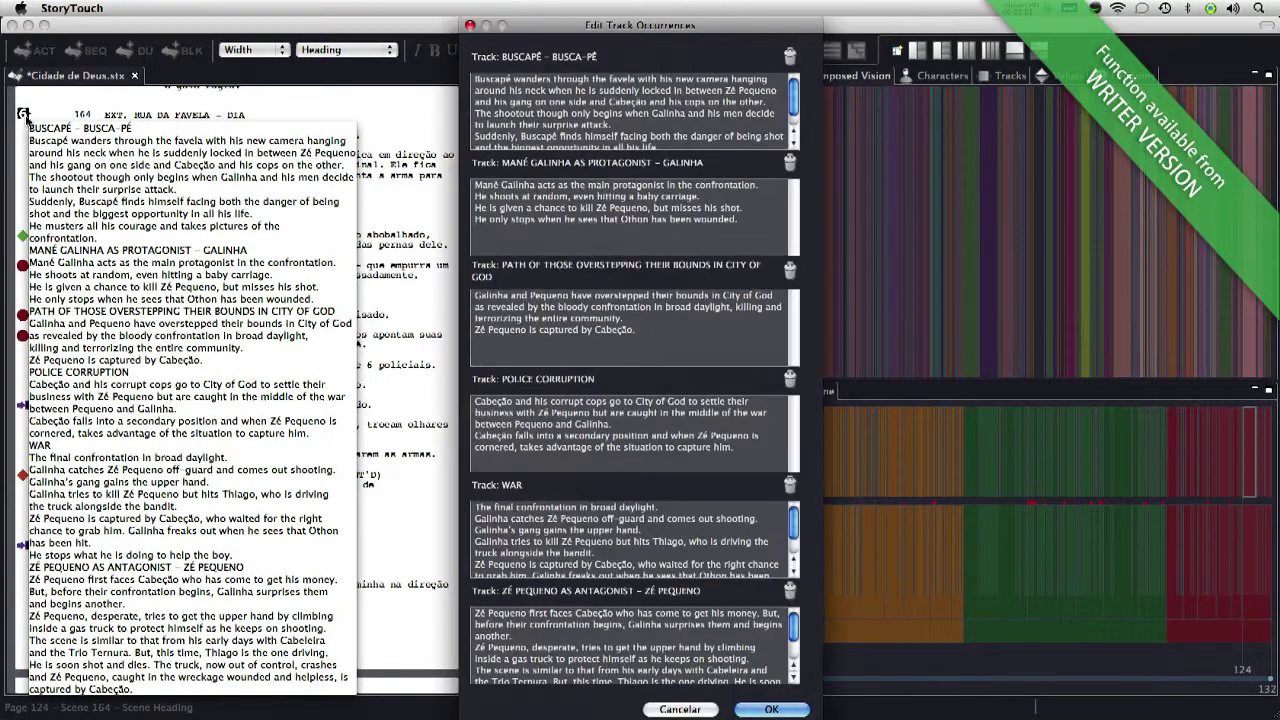
{"action": "left_click_drag", "start_coordinate": [499, 225], "coordinate": [477, 185]}
{"action": "type", "text": "New summary for this track."}
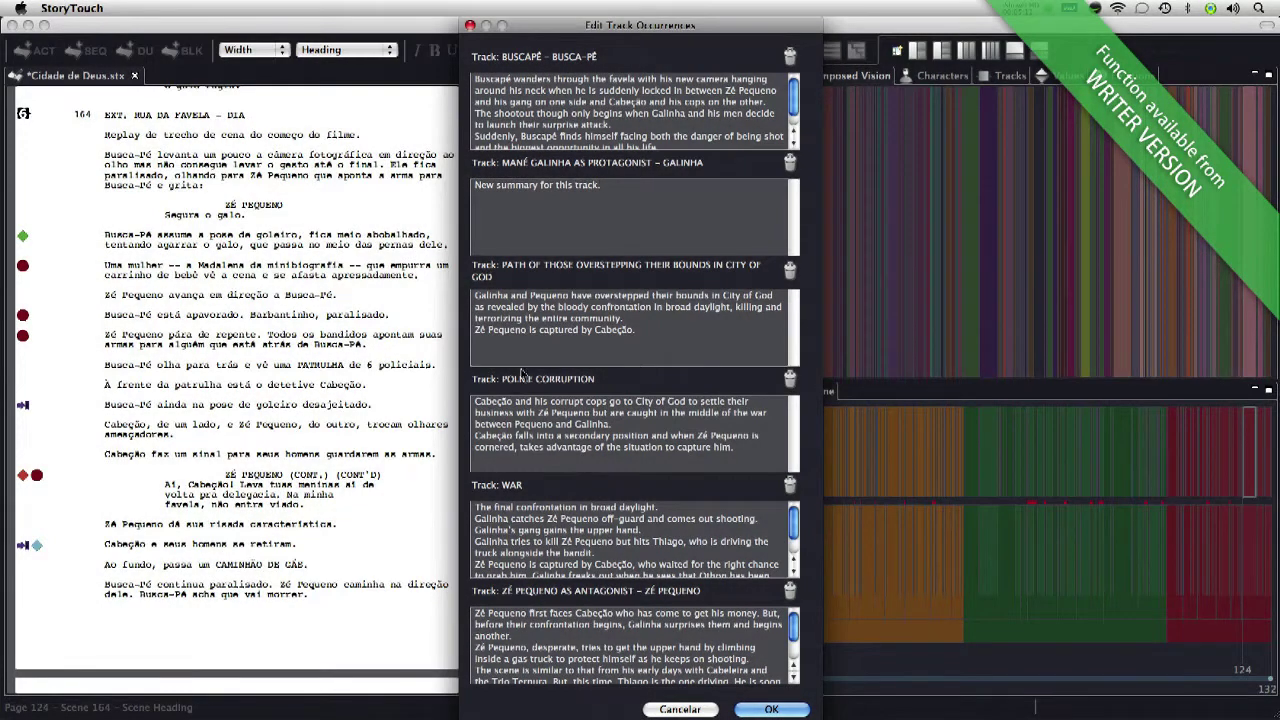
{"action": "left_click", "coordinate": [771, 710]}
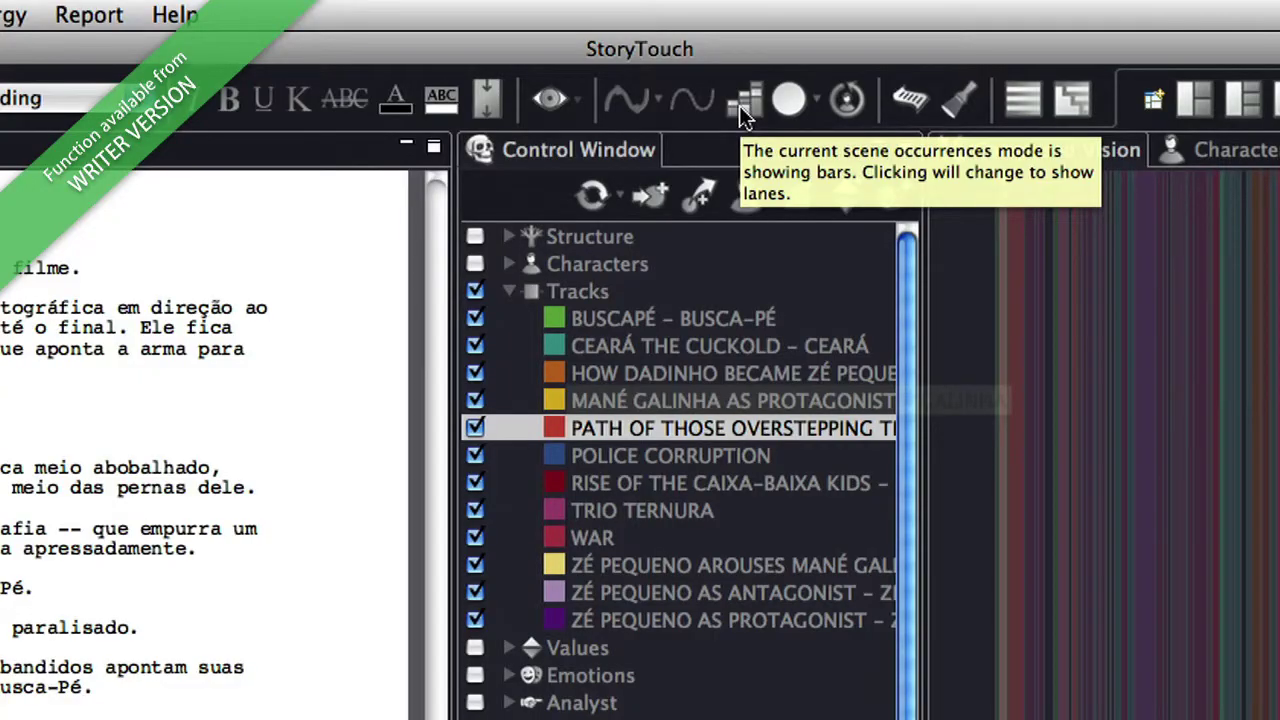
Switch Composed Vision's track occurrences from bars to lanes and inspect each strip's scene summary.
{"action": "left_click", "coordinate": [690, 52]}
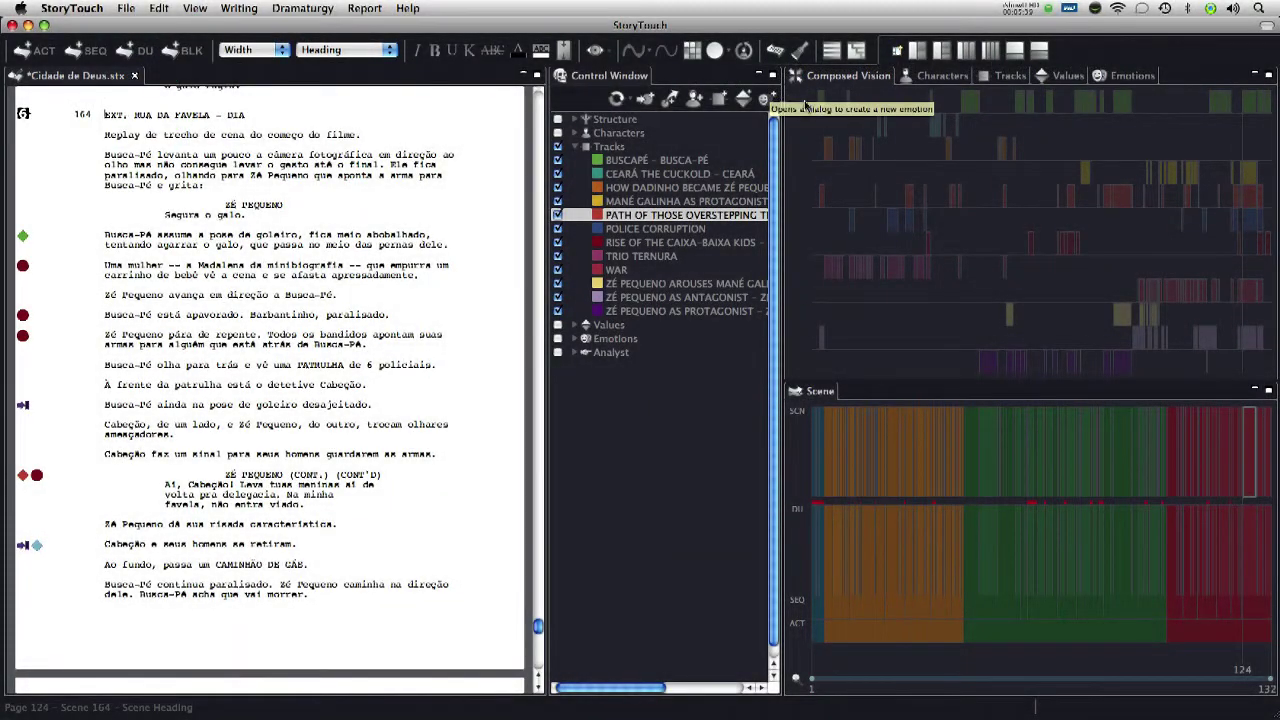
{"action": "mouse_move", "coordinate": [820, 105]}
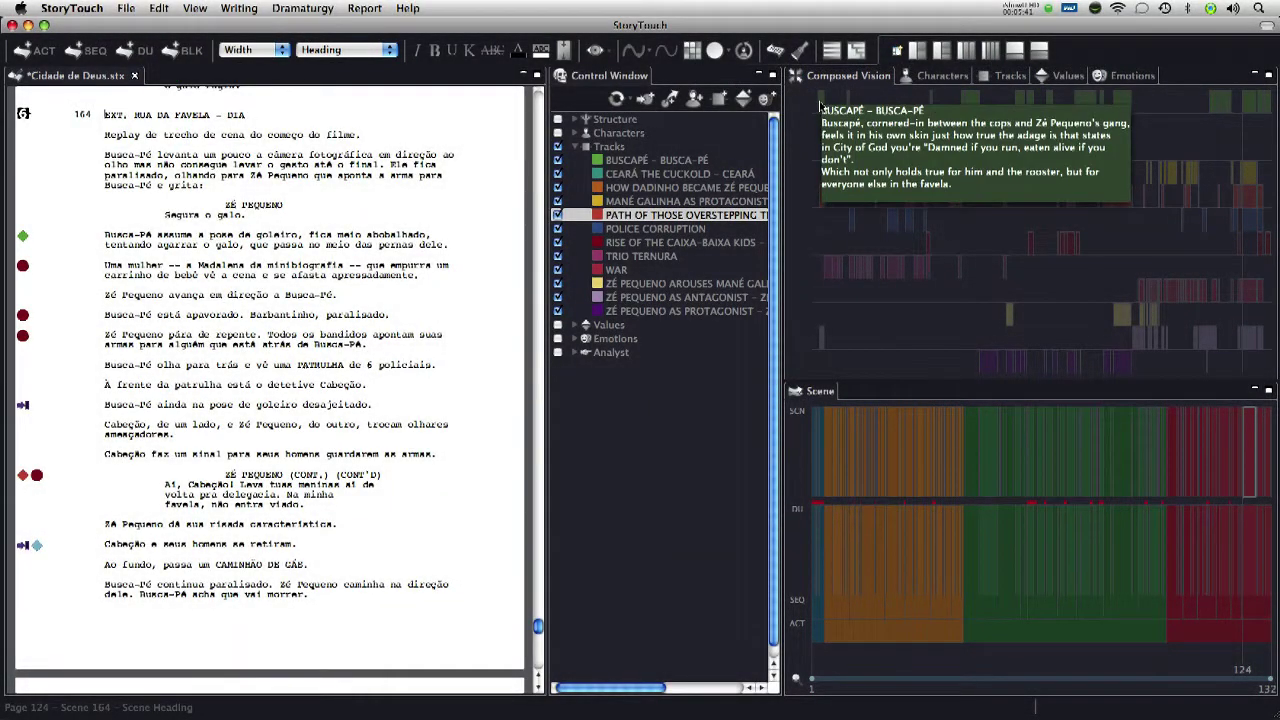
{"action": "mouse_move", "coordinate": [854, 150]}
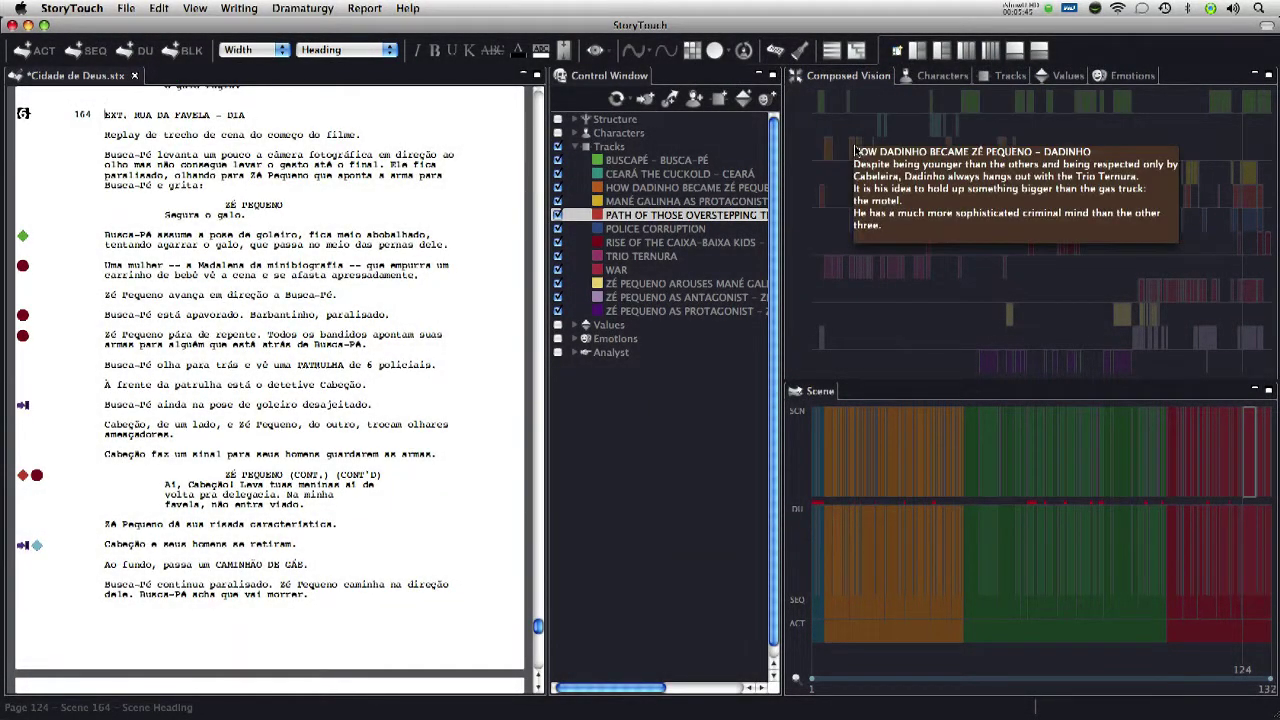
{"action": "mouse_move", "coordinate": [931, 138]}
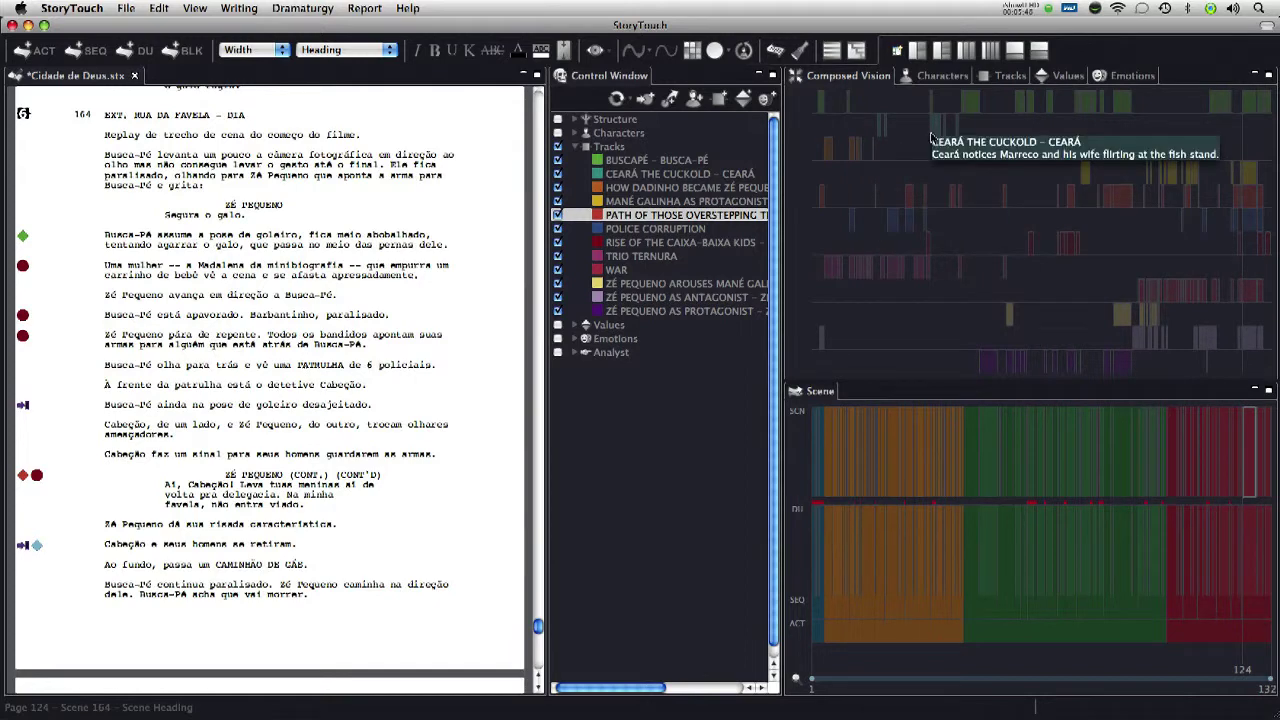
{"action": "mouse_move", "coordinate": [909, 194]}
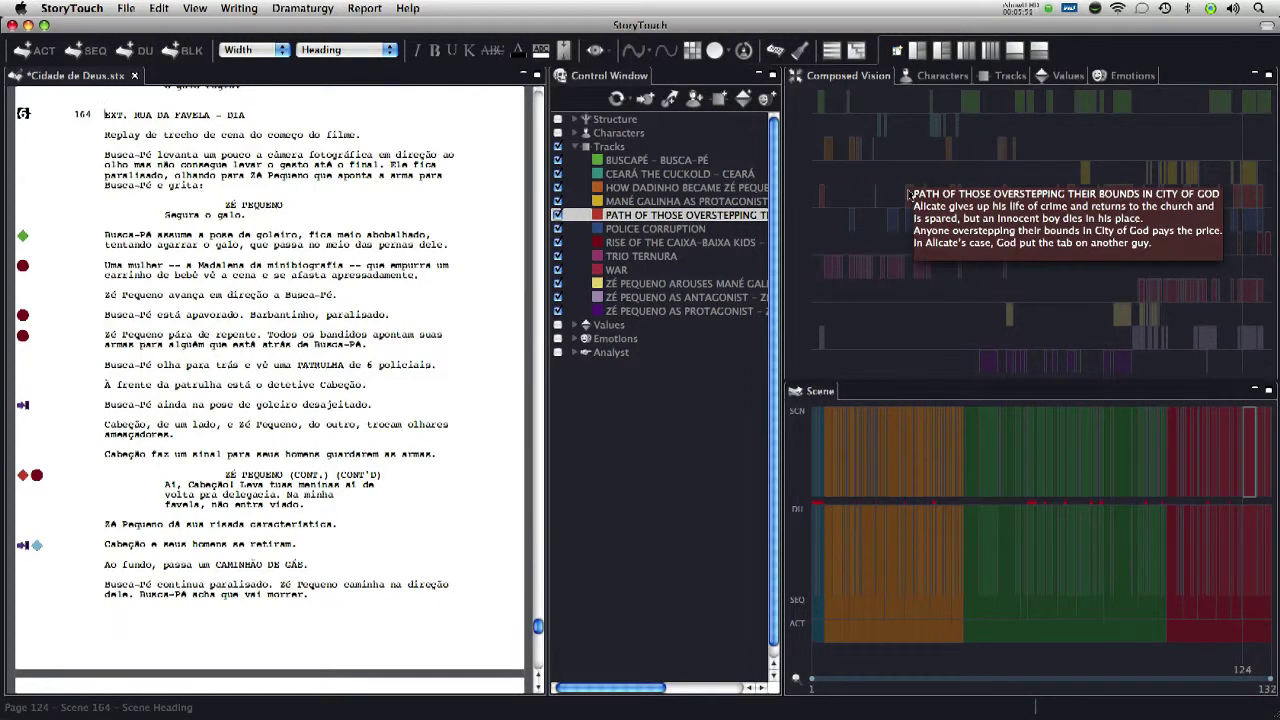
{"action": "mouse_move", "coordinate": [893, 217]}
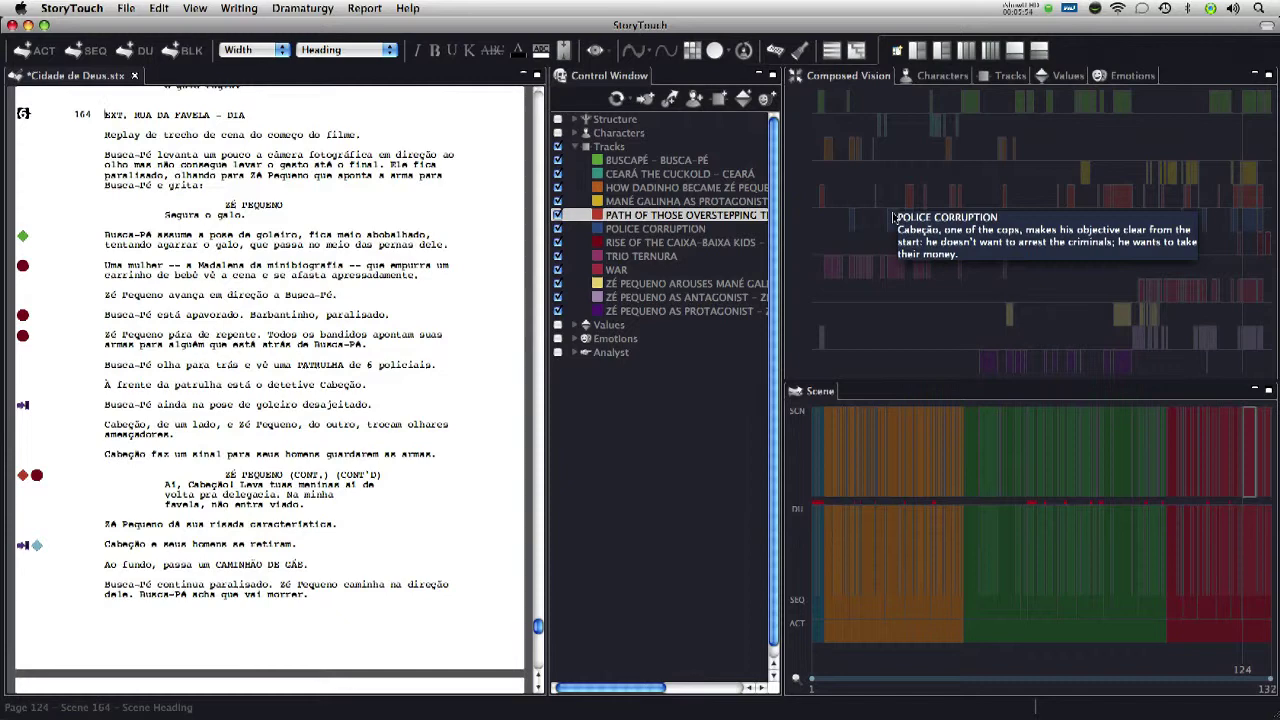
{"action": "mouse_move", "coordinate": [916, 272]}
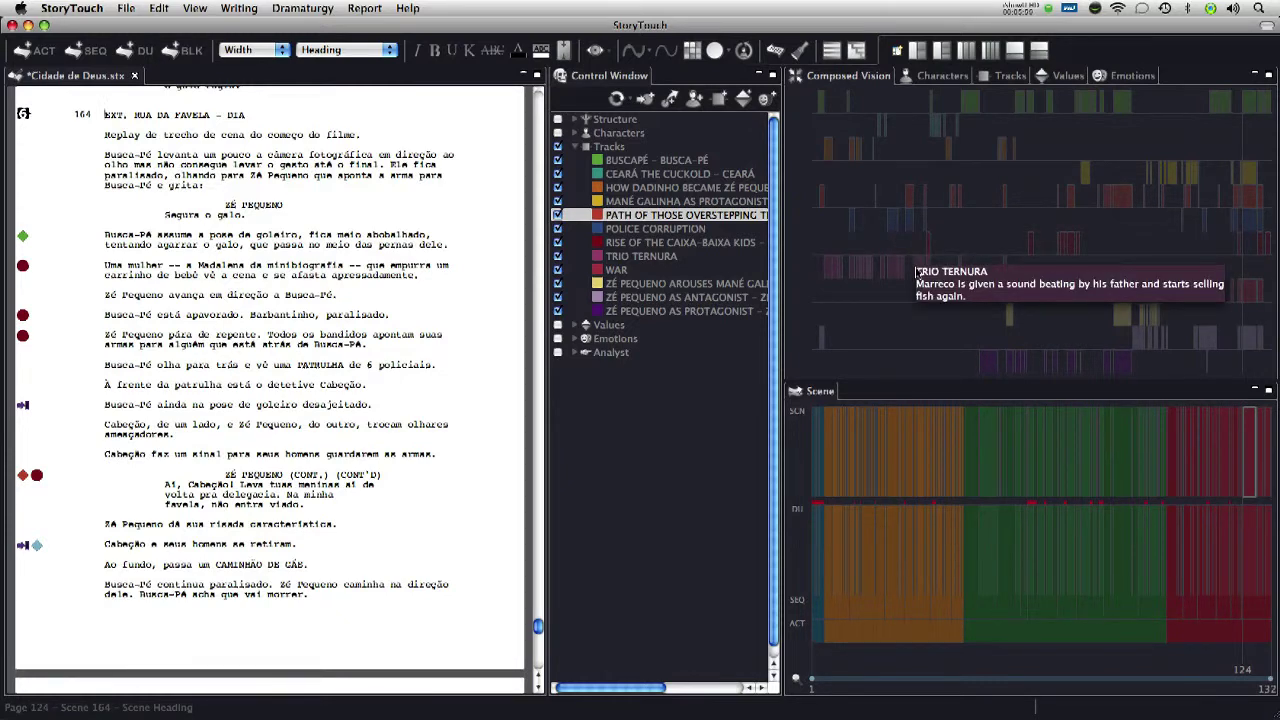
{"action": "mouse_move", "coordinate": [823, 343]}
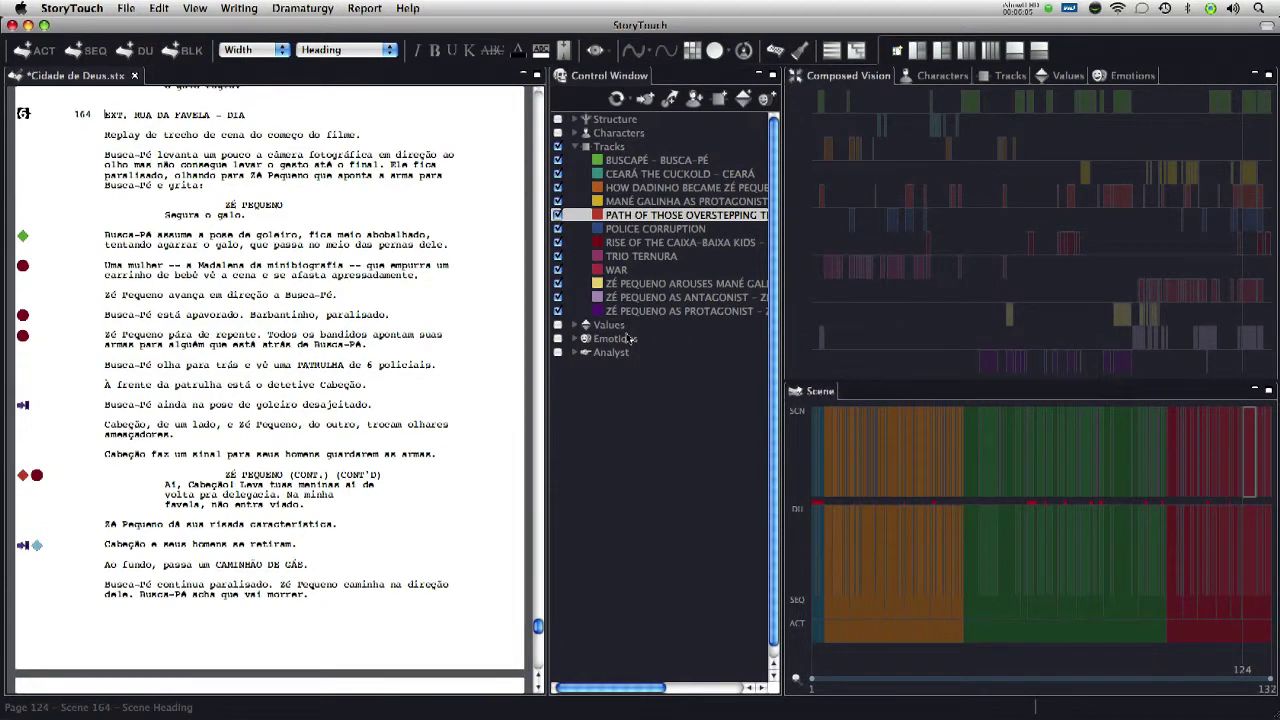
Overlay the Criminal Bad/Good for Community value curve and hide all track strips.
{"action": "left_click", "coordinate": [575, 326]}
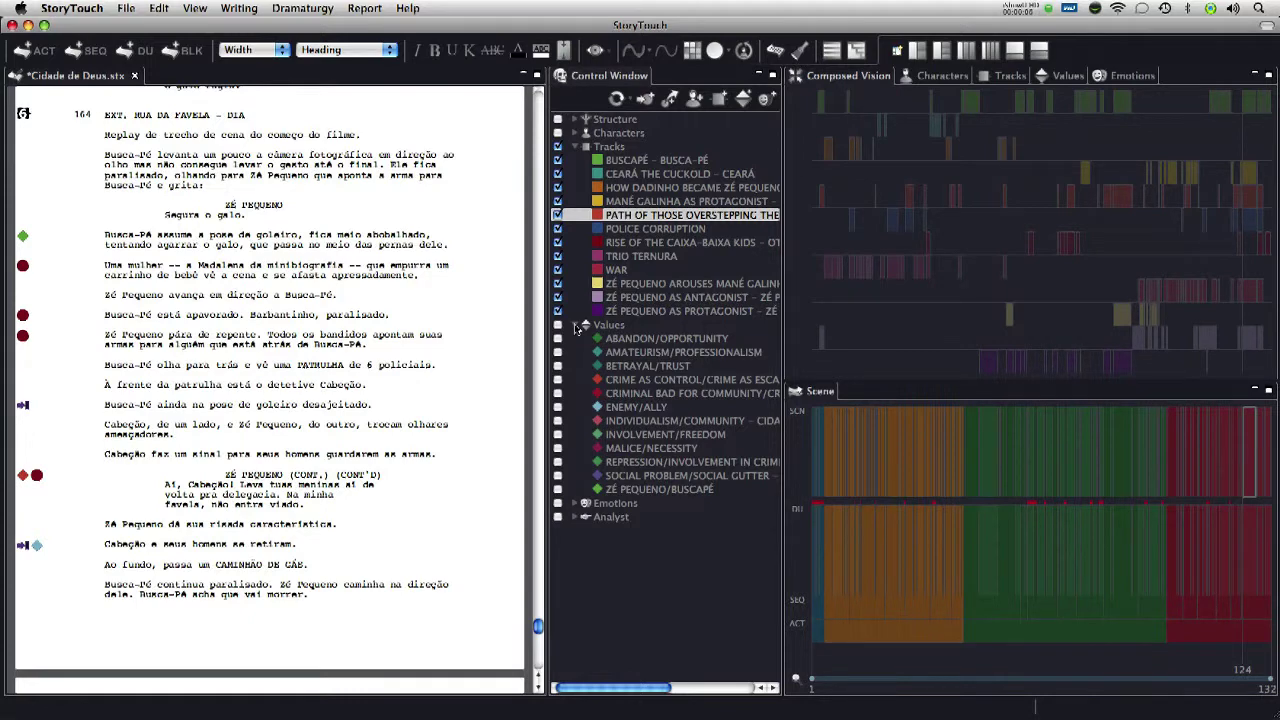
{"action": "left_click", "coordinate": [558, 394]}
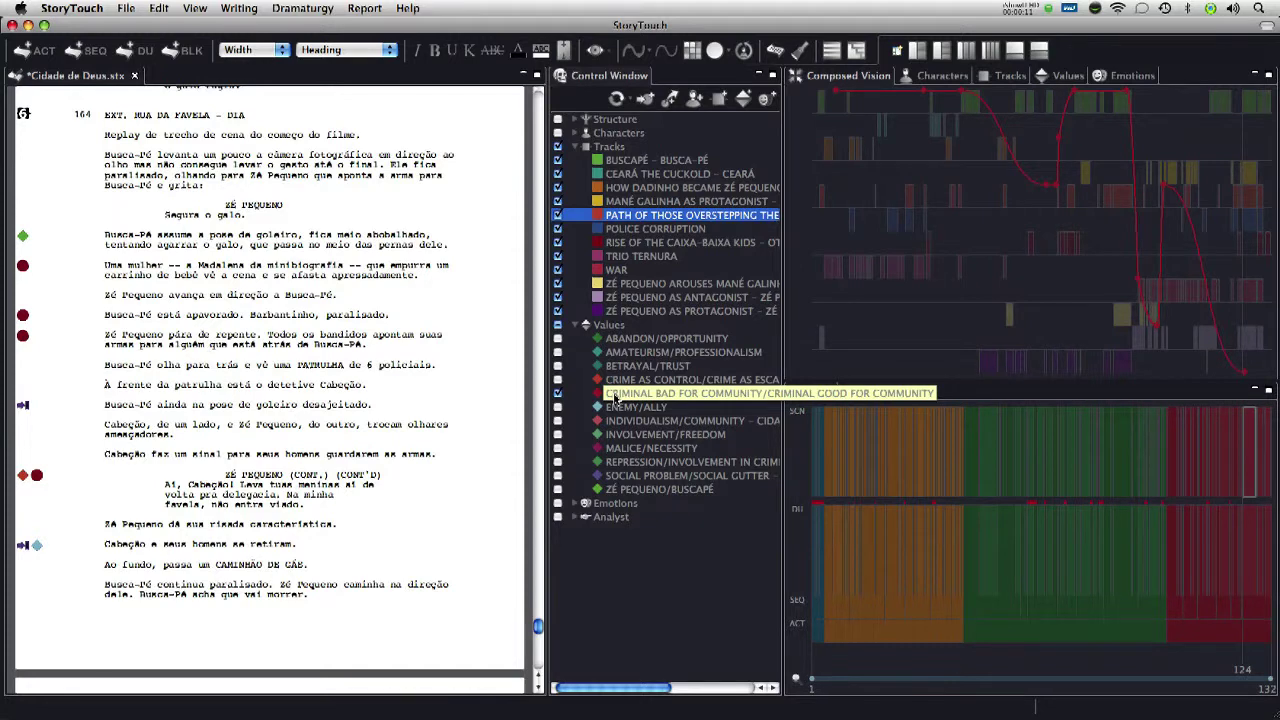
{"action": "left_click", "coordinate": [558, 147]}
Show only the Zé Pequeno, Mané Galinha and overstepping-bounds track strips against the curve.
{"action": "left_click", "coordinate": [558, 297]}
{"action": "left_click", "coordinate": [558, 311]}
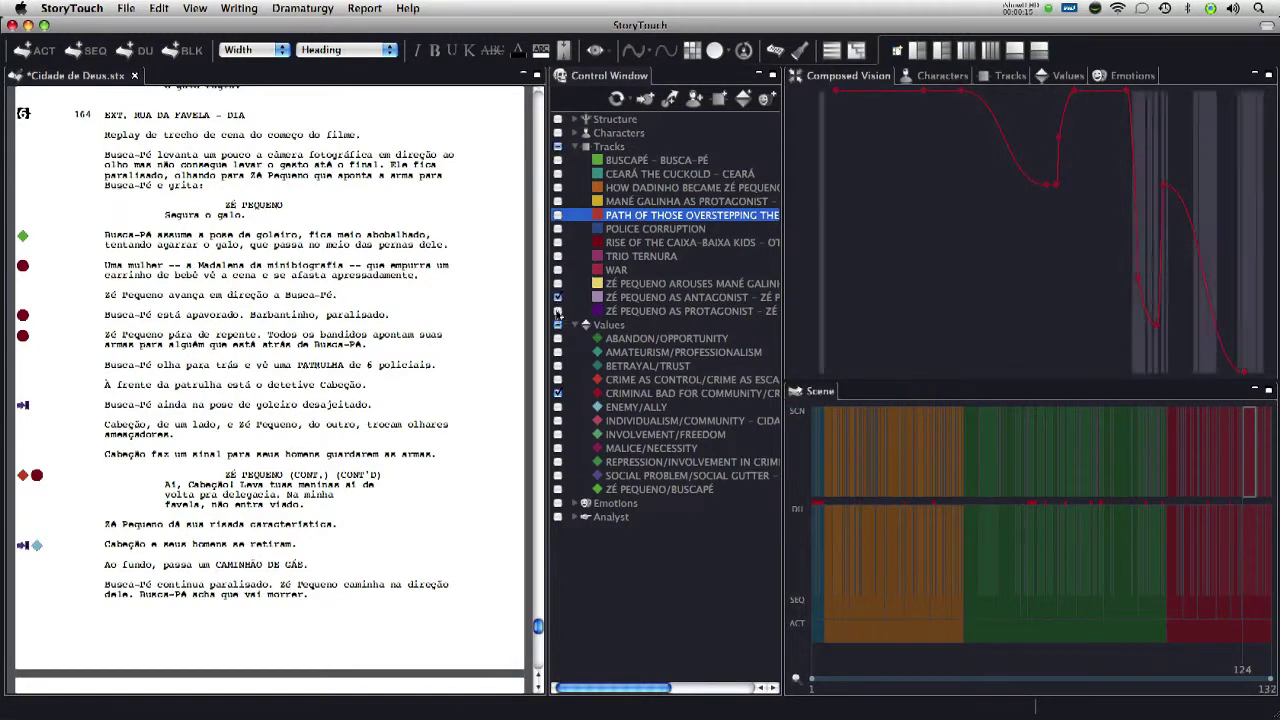
{"action": "left_click", "coordinate": [558, 201]}
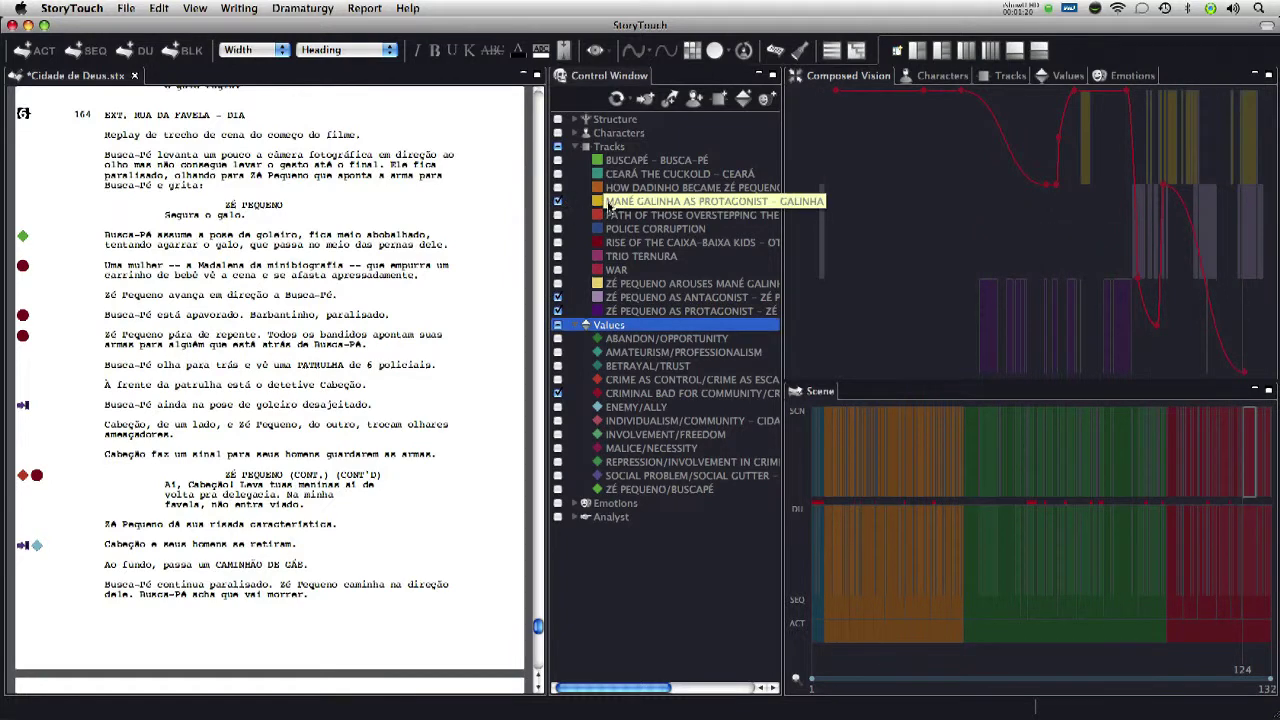
{"action": "mouse_move", "coordinate": [1087, 110]}
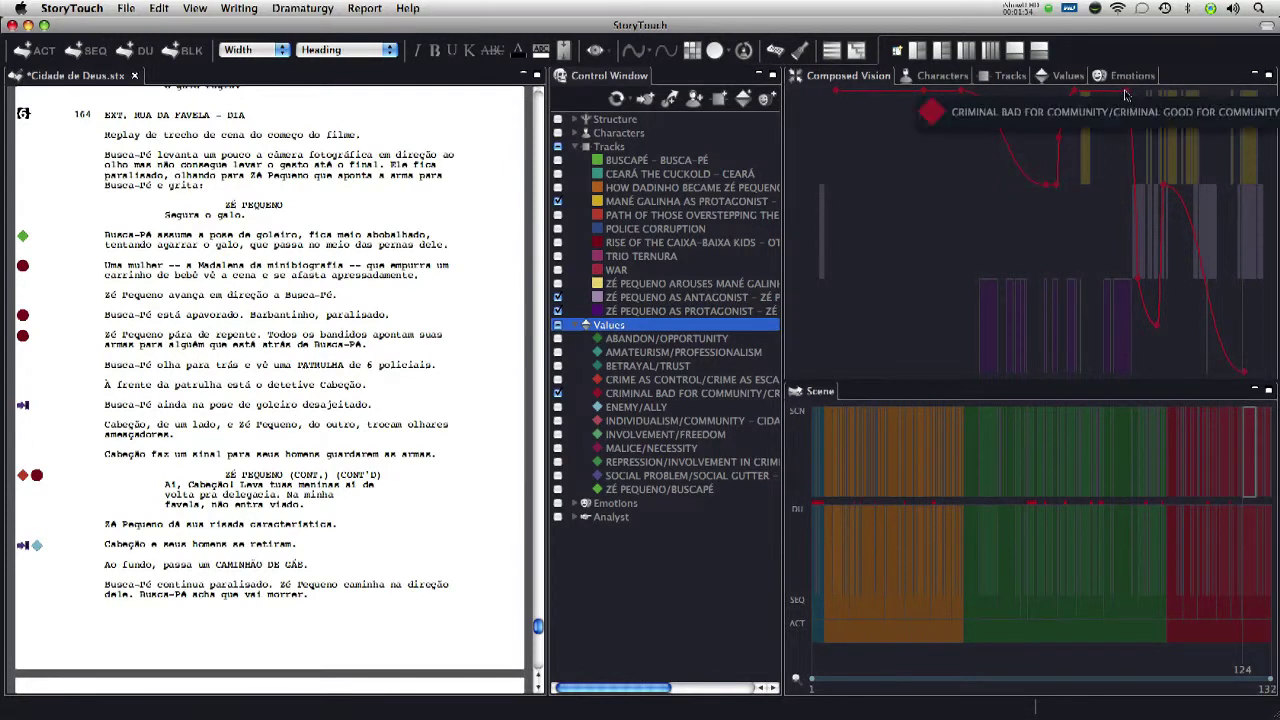
{"action": "mouse_move", "coordinate": [1130, 241]}
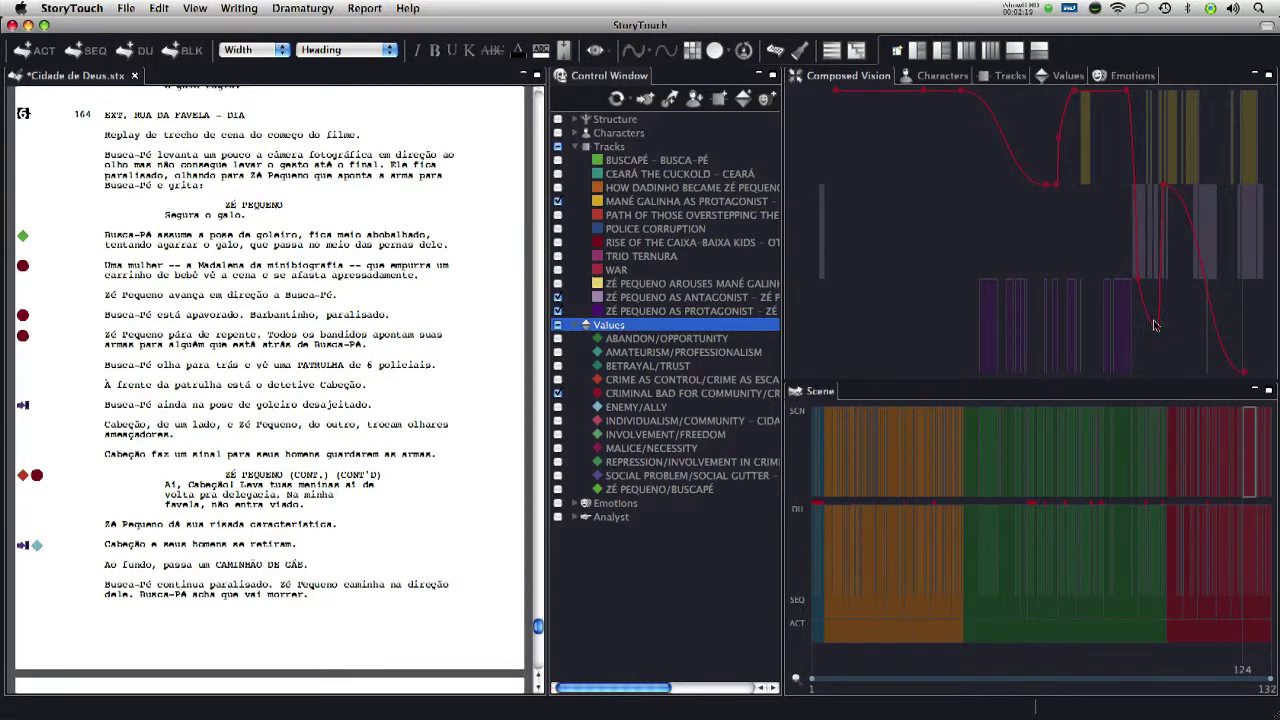
{"action": "mouse_move", "coordinate": [1155, 328]}
{"action": "mouse_move", "coordinate": [1165, 178]}
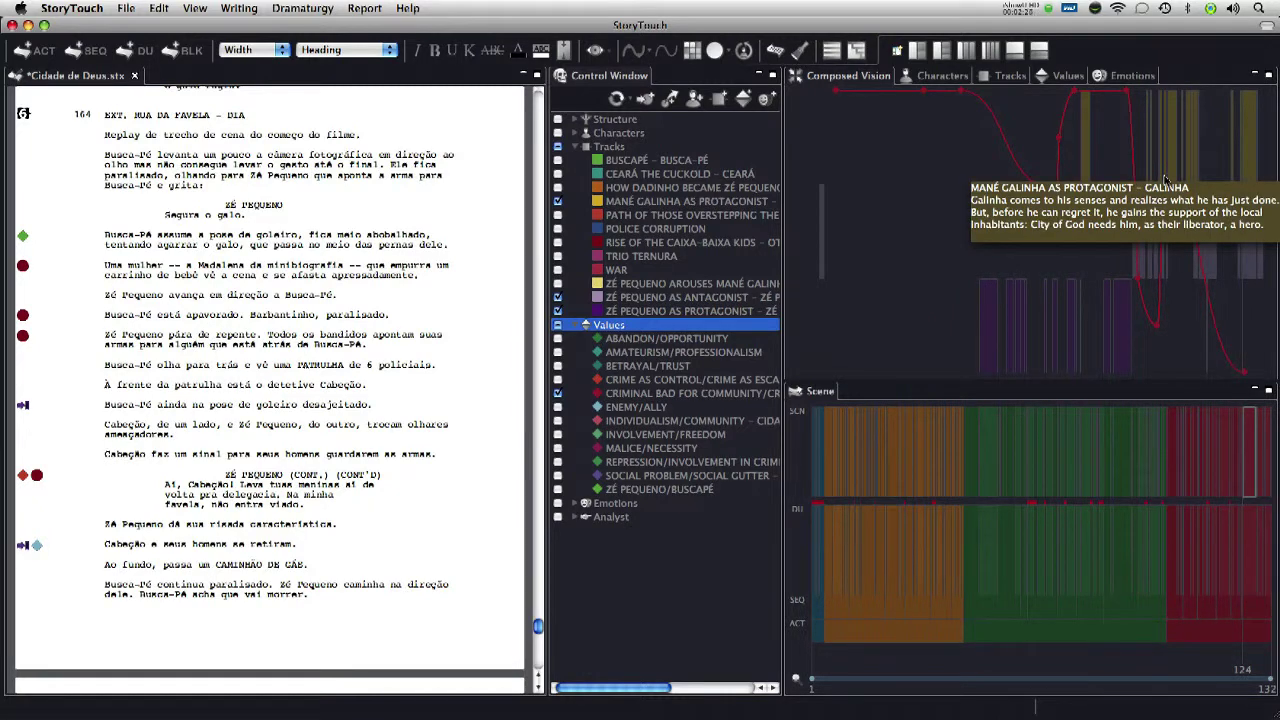
{"action": "mouse_move", "coordinate": [1164, 190]}
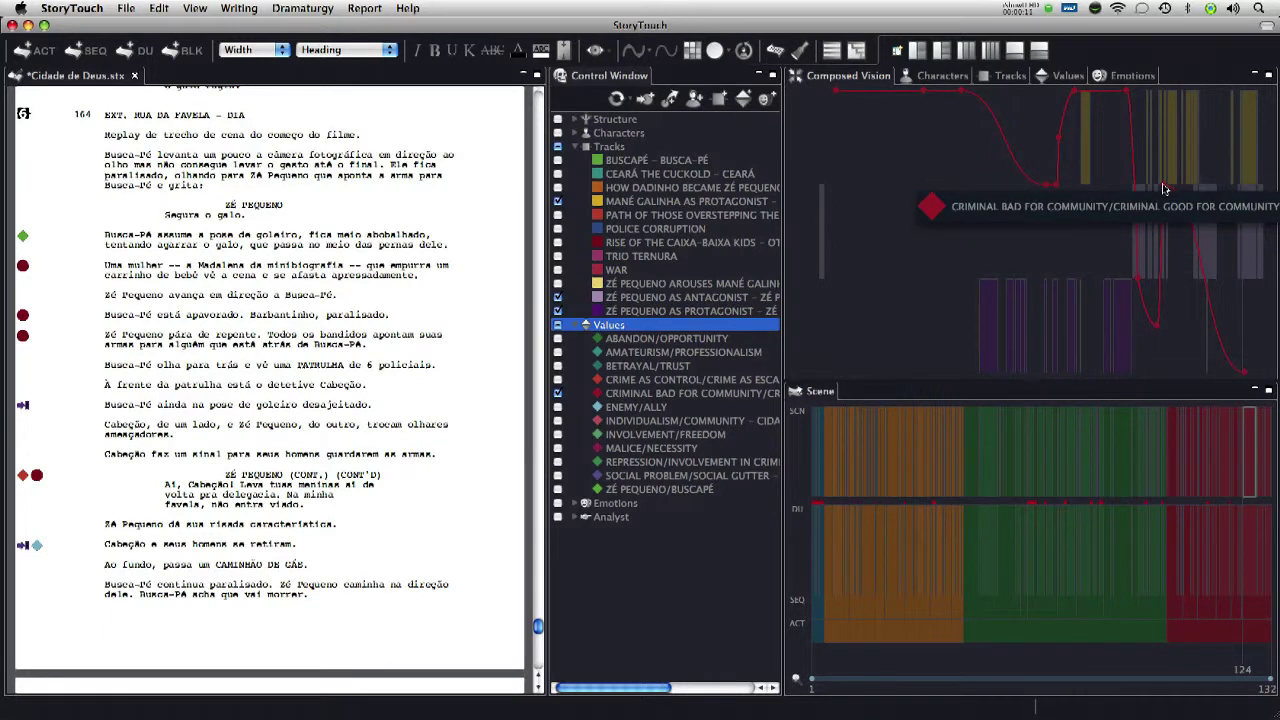
{"action": "left_click", "coordinate": [557, 215]}
{"action": "mouse_move", "coordinate": [1255, 225]}
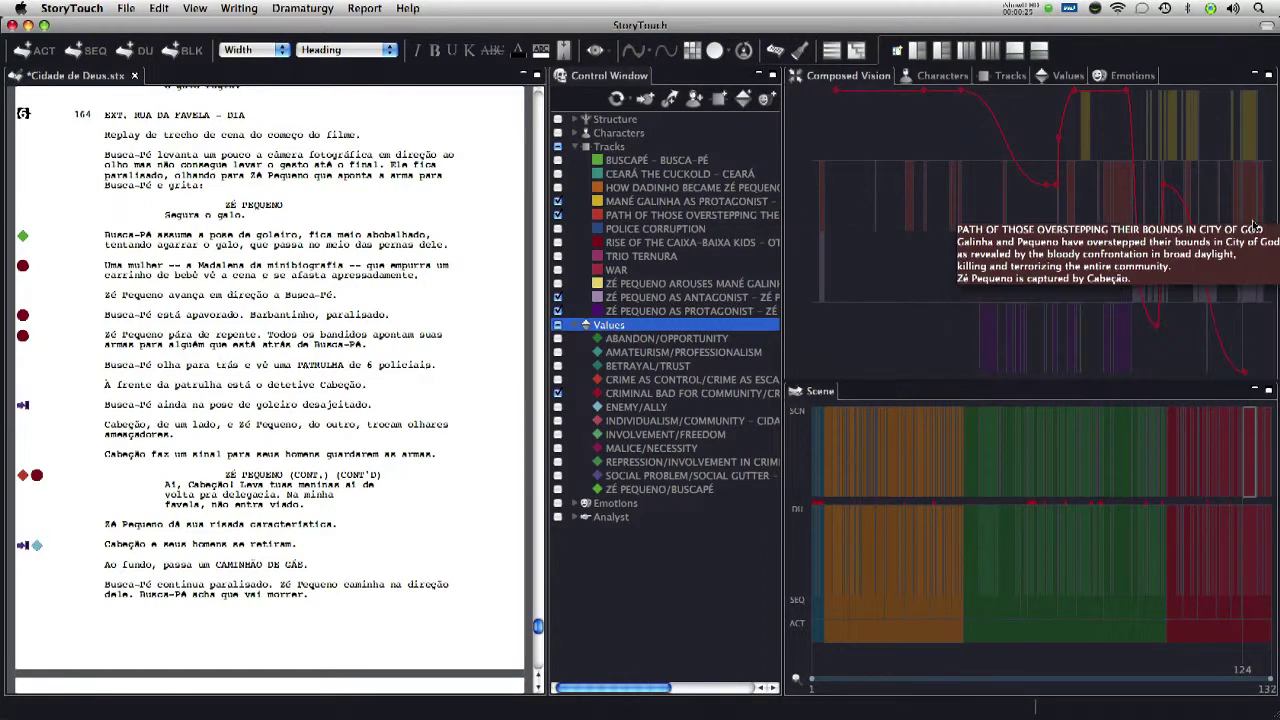